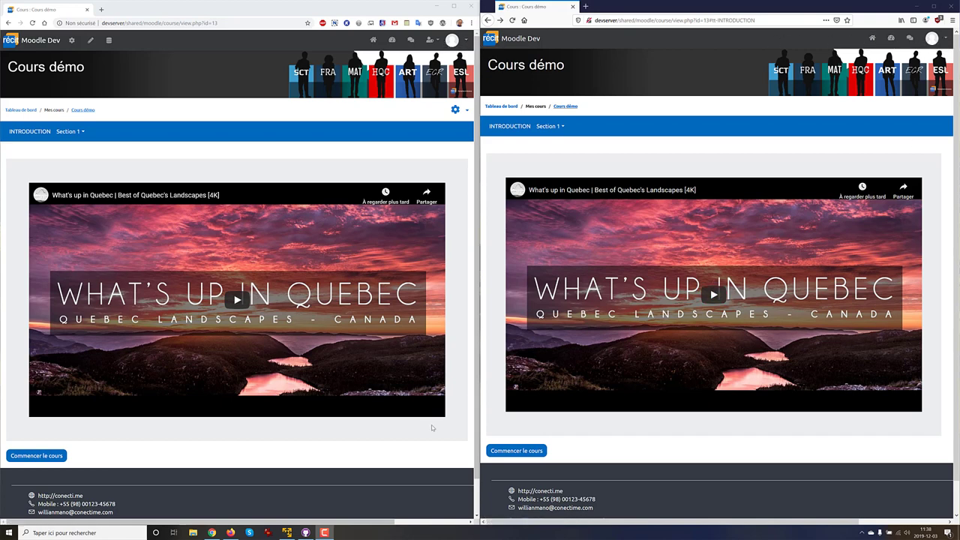
- Start the demo course in the teacher's view and display Section 2
left_click(37, 456)
left_click(72, 135)
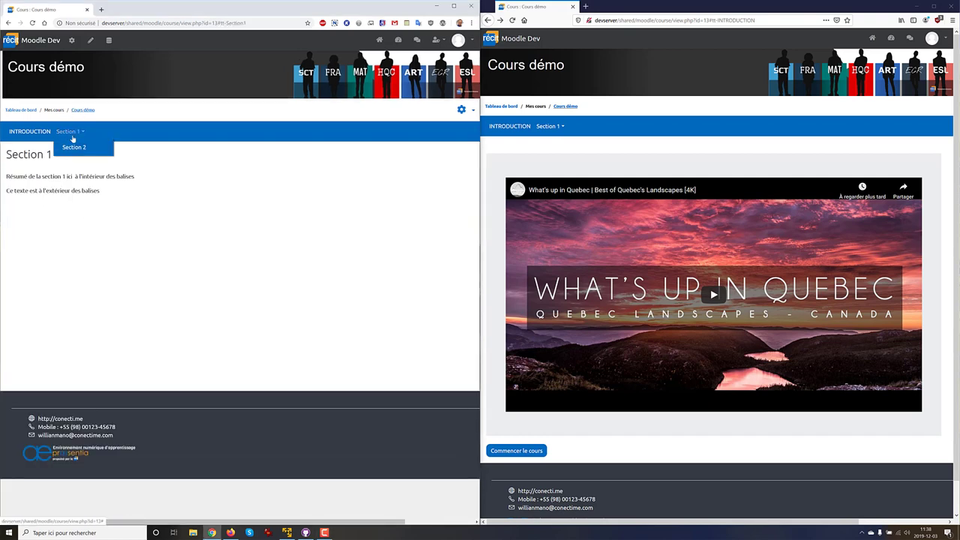
left_click(75, 148)
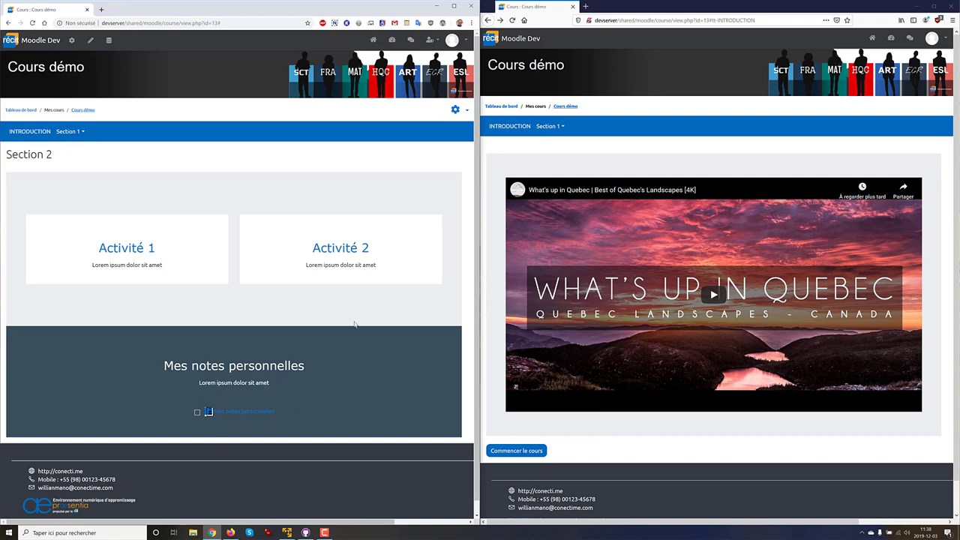
- Turn on edit mode for the course and show the activities listed under Section 2
left_click(464, 116)
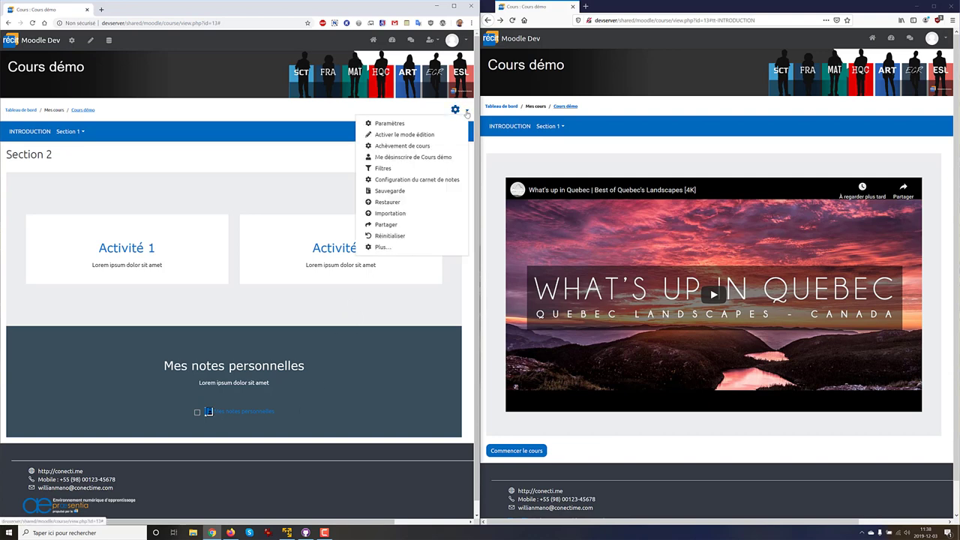
left_click(411, 134)
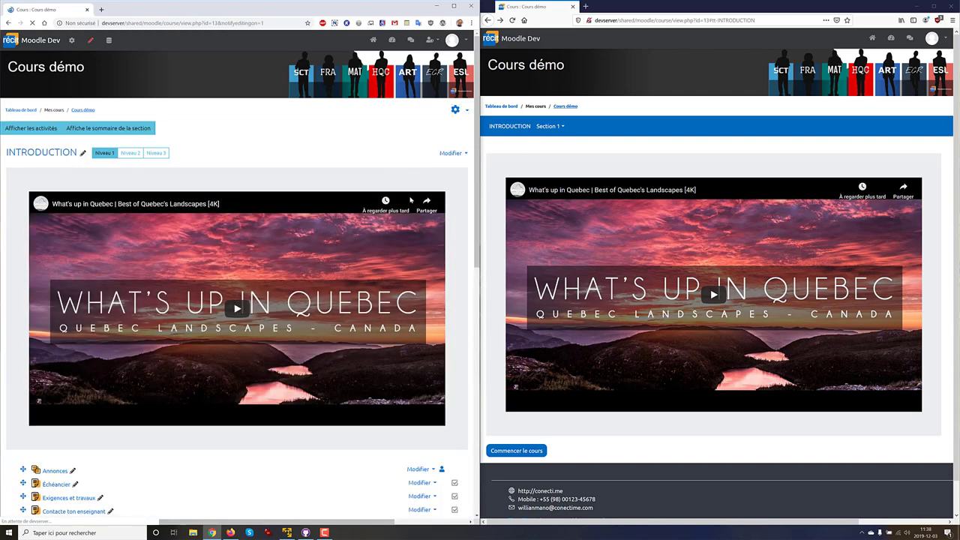
scroll(398, 183, "down", 3)
scroll(412, 211, "down", 4)
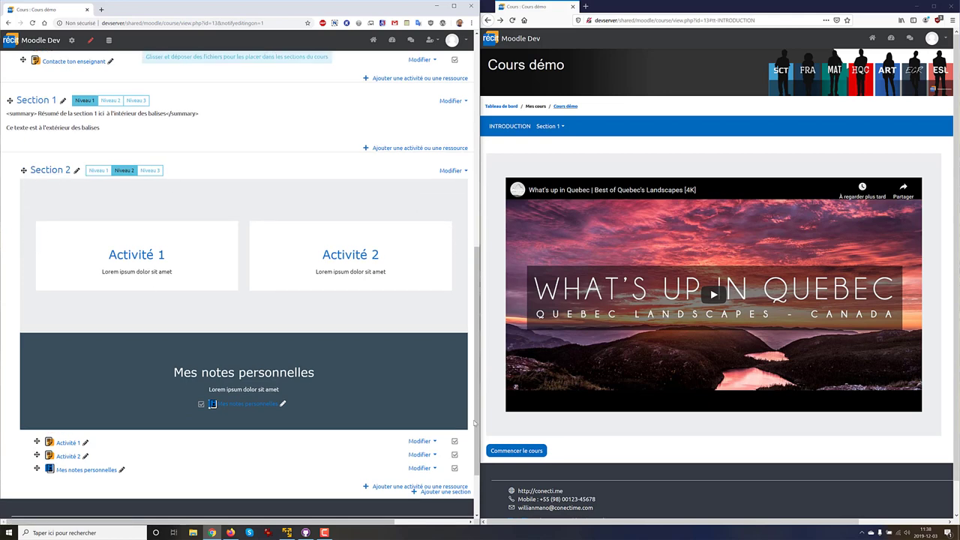
scroll(472, 424, "down", 1)
scroll(469, 405, "down", 1)
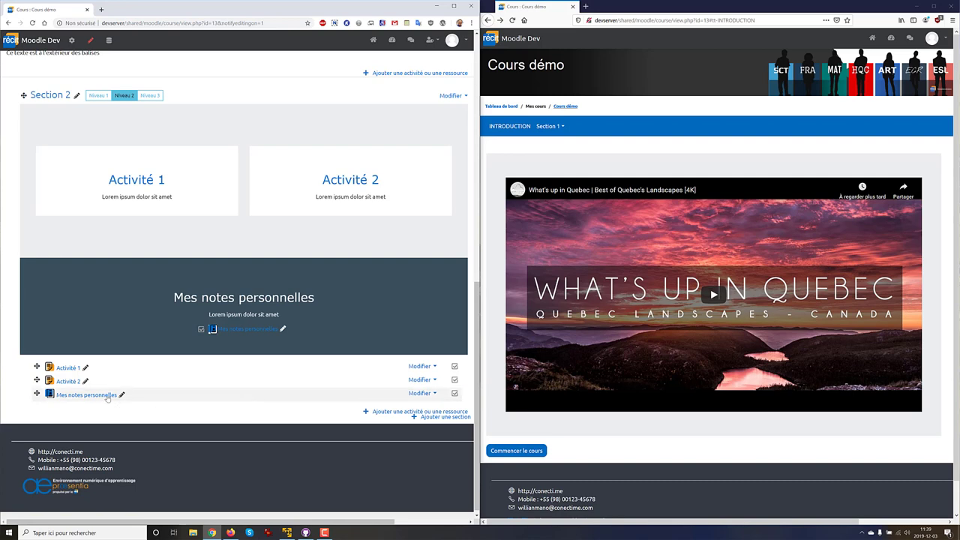
- Switch to the student's Firefox window, open Activité 1 from Section 2 and save the student's note
left_click(517, 450)
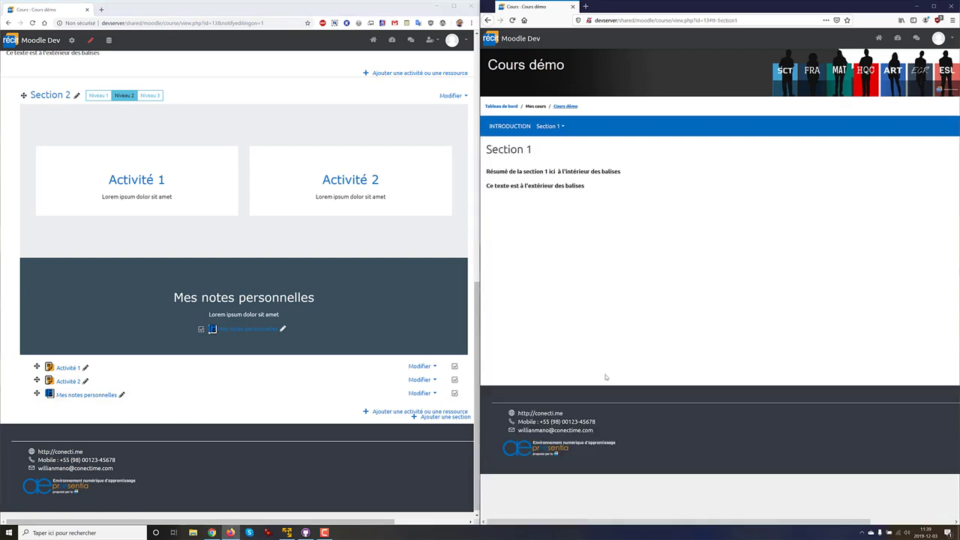
left_click(550, 126)
left_click(550, 146)
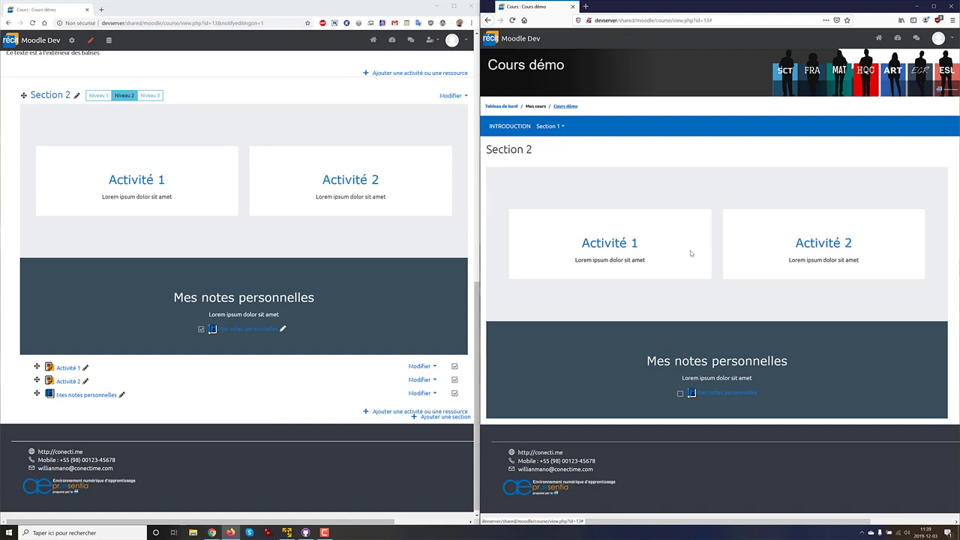
left_click(613, 247)
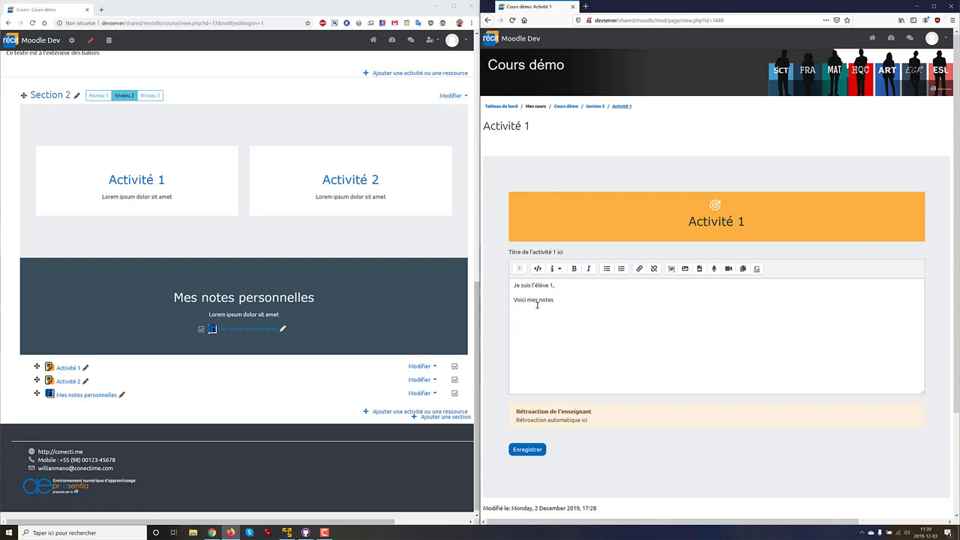
left_click(530, 449)
- Return to the course, view the Activité 1 note with its teacher feedback in Mes notes personnelles, and close it without saving
left_click(566, 107)
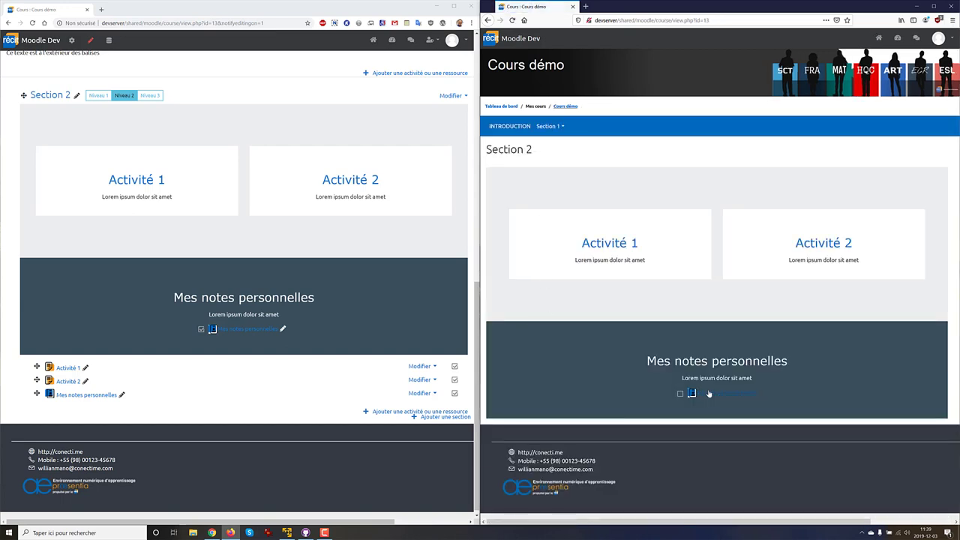
left_click(710, 393)
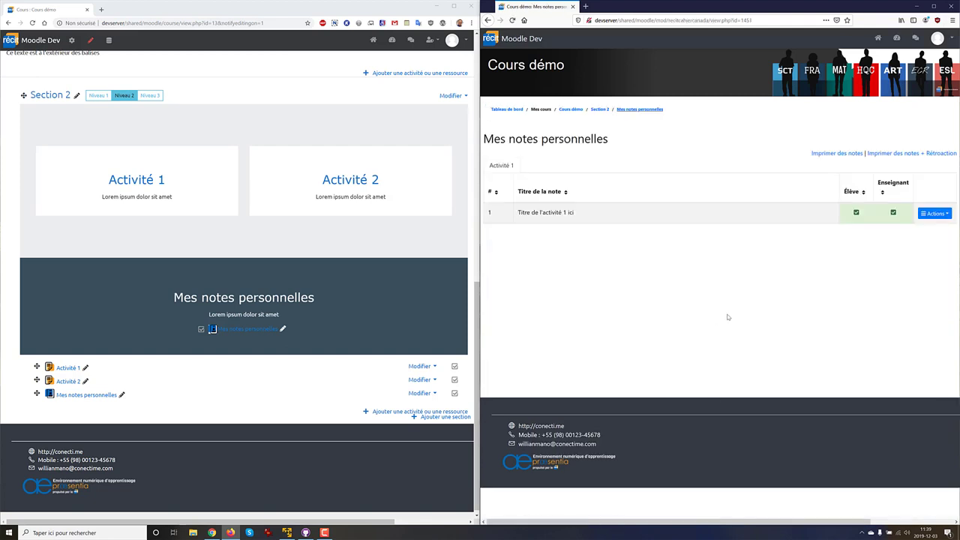
double_click(554, 213)
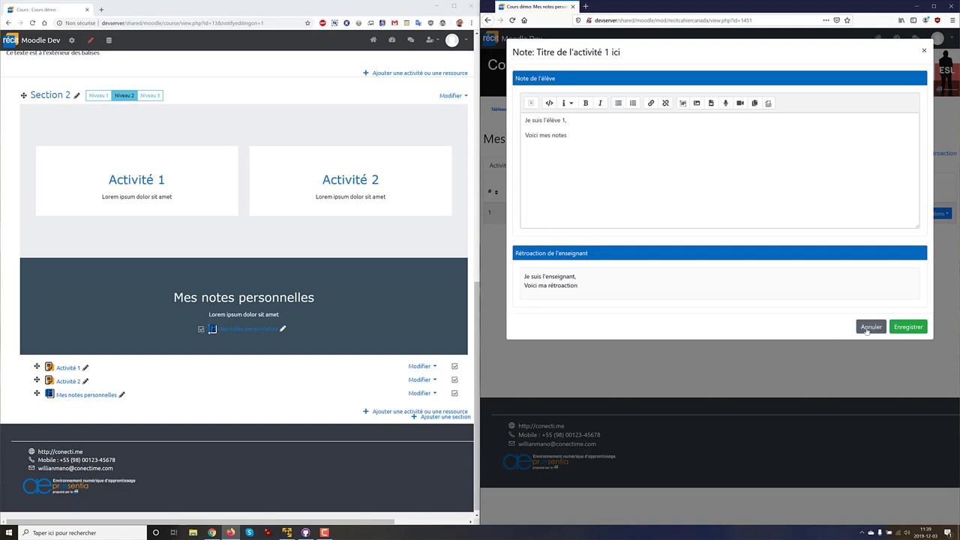
left_click(862, 328)
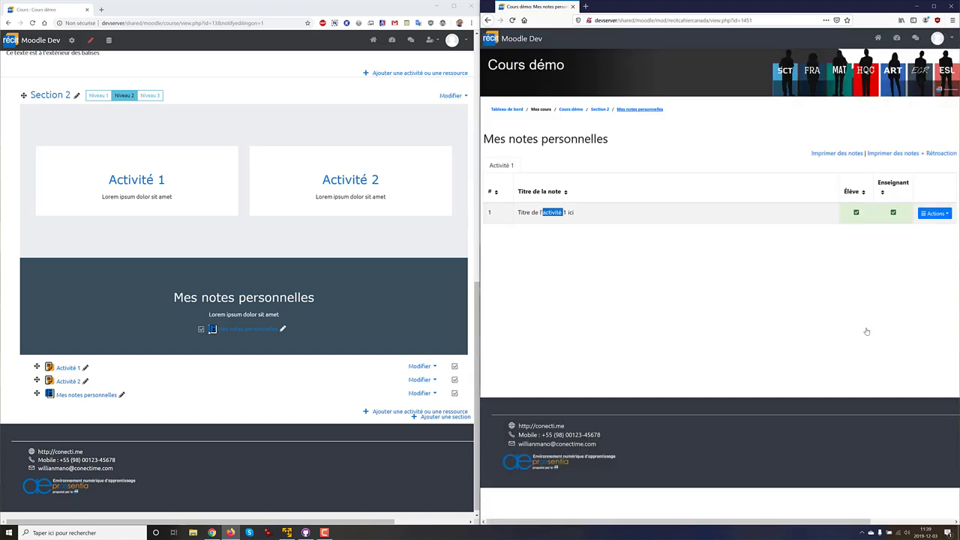
- View the printable report of notes with feedback, close it and return to the course page
left_click(894, 154)
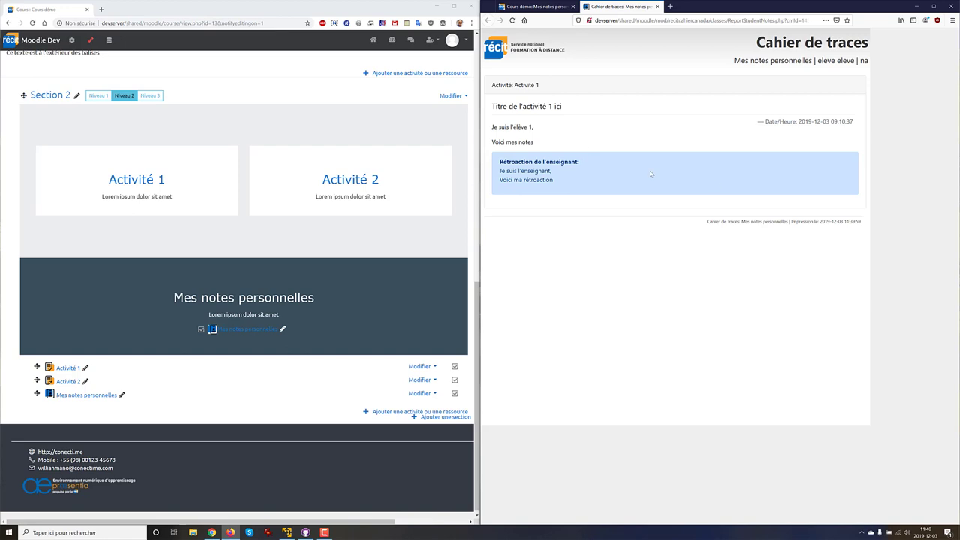
left_click(657, 6)
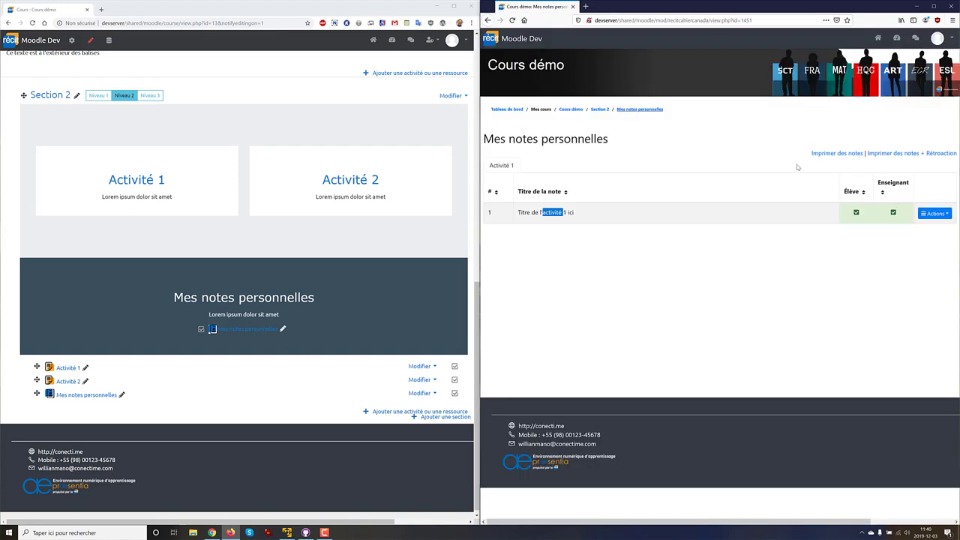
left_click(568, 110)
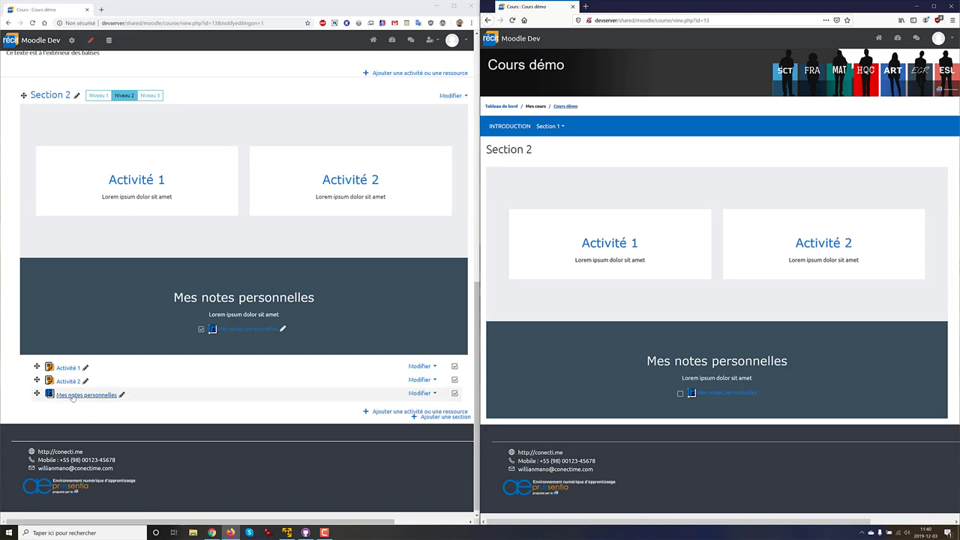
- Switch to the teacher's Chrome window, examine the settings of Mes notes personnelles and leave them without saving
left_click(421, 393)
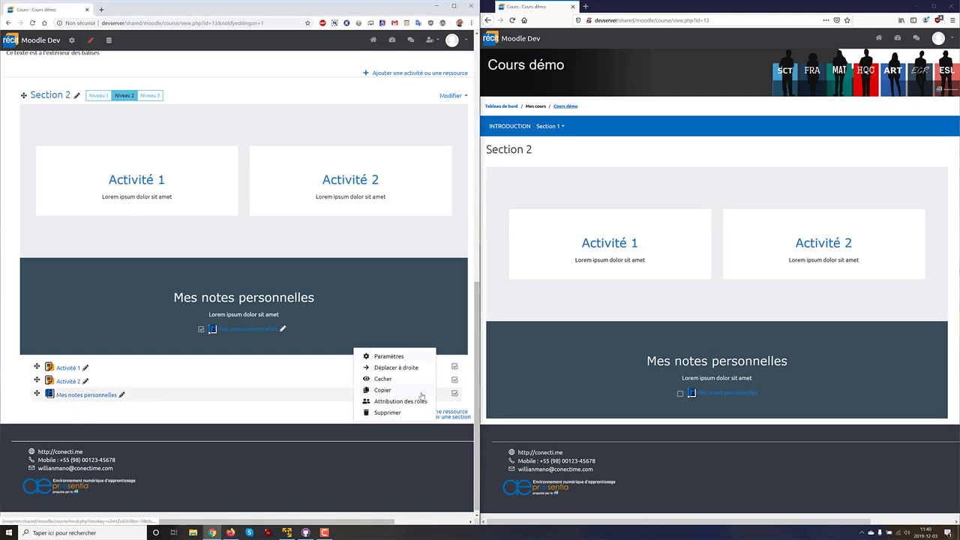
left_click(393, 359)
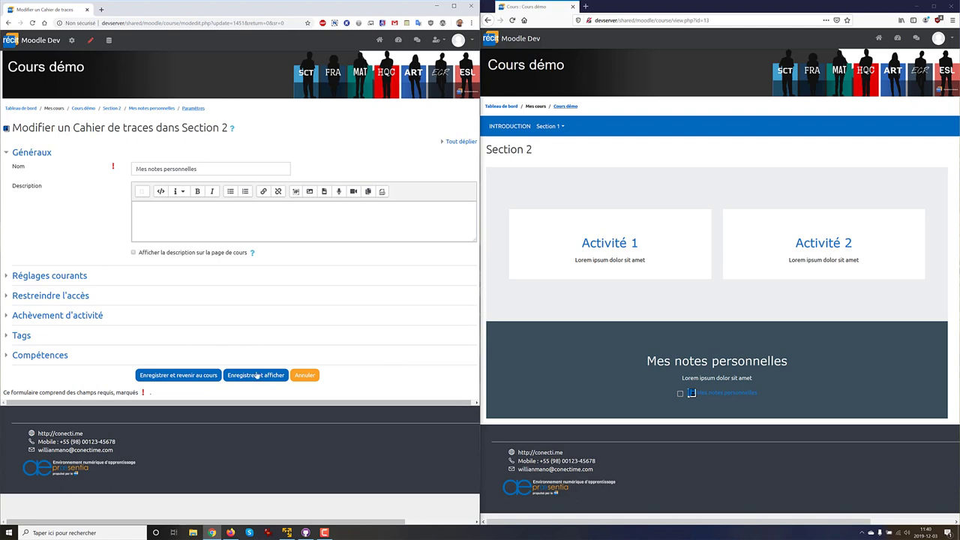
left_click(303, 376)
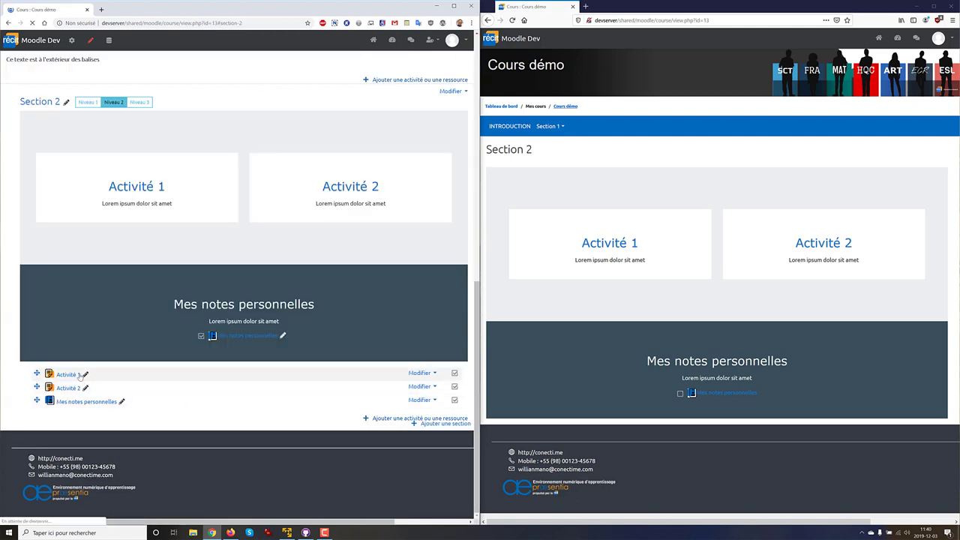
- Open Mes notes personnelles as the teacher and list the notes of Activité 1
left_click(80, 402)
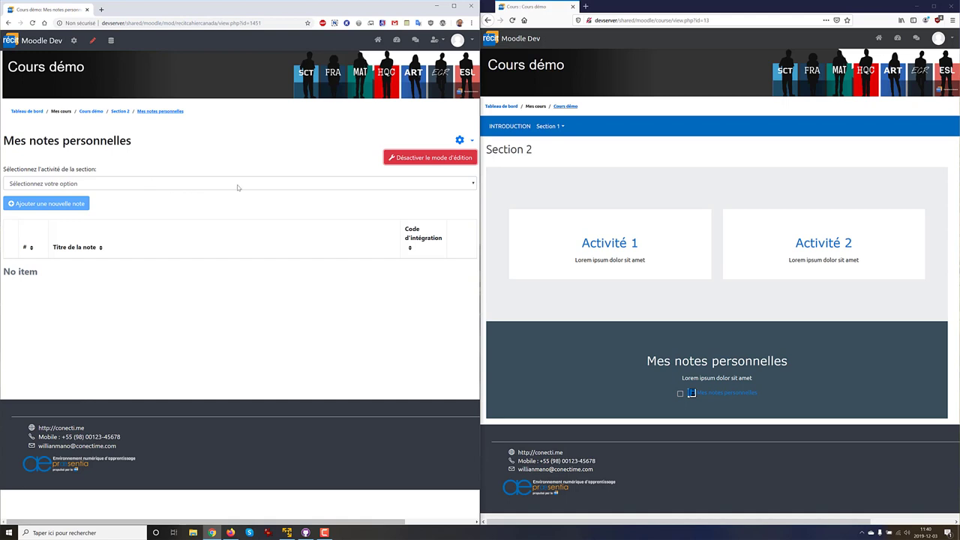
left_click(52, 185)
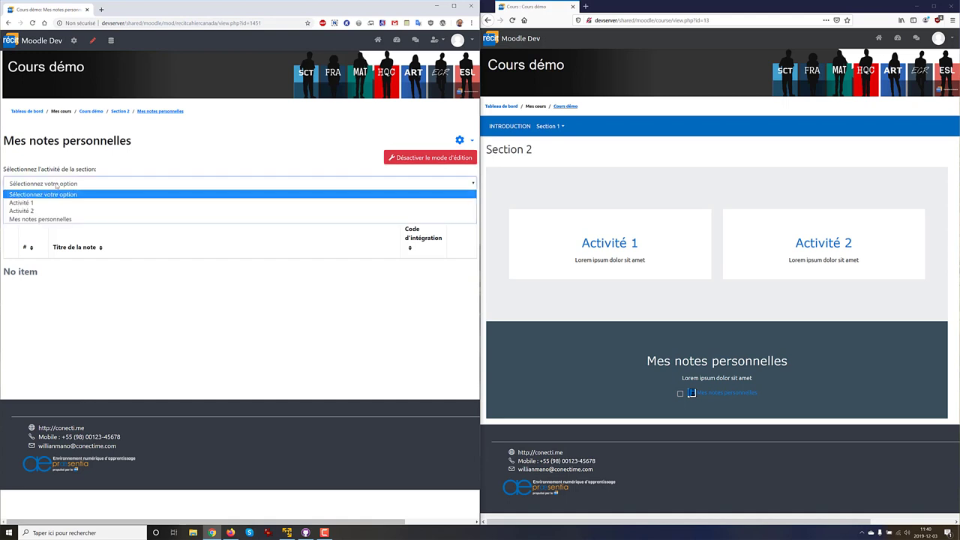
left_click(43, 202)
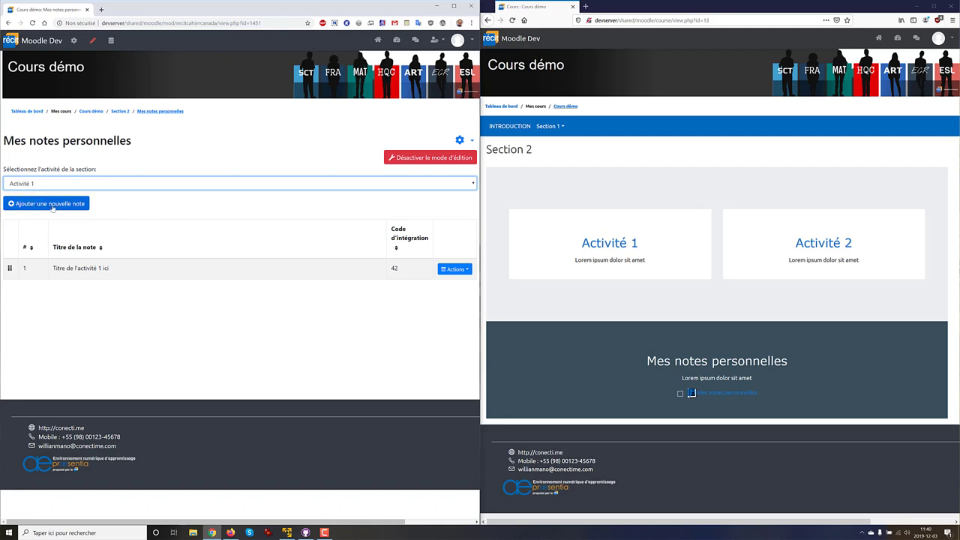
- Review the existing Activité 1 note's title, template, suggested answer and automatic feedback against the student's Activité 1 page, then cancel
left_click(459, 270)
left_click(432, 286)
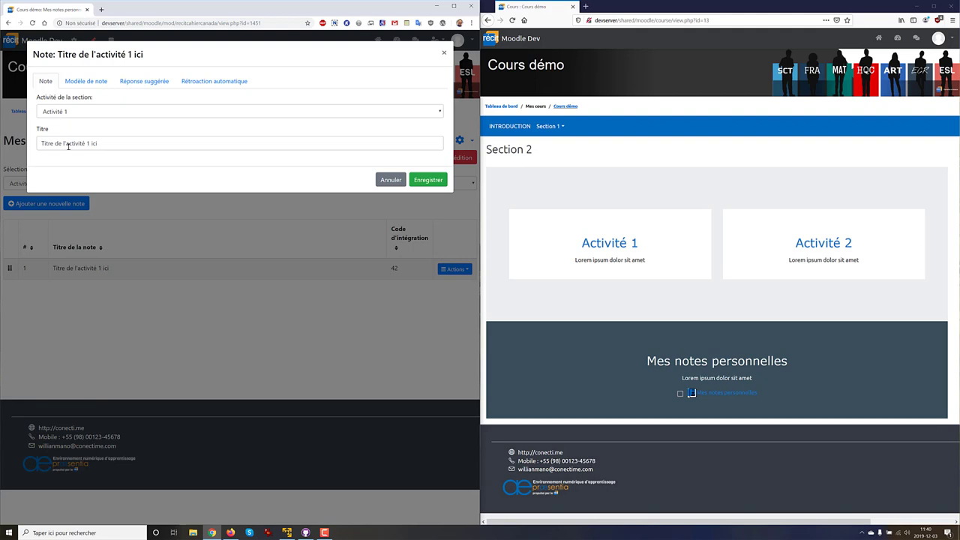
left_click(80, 81)
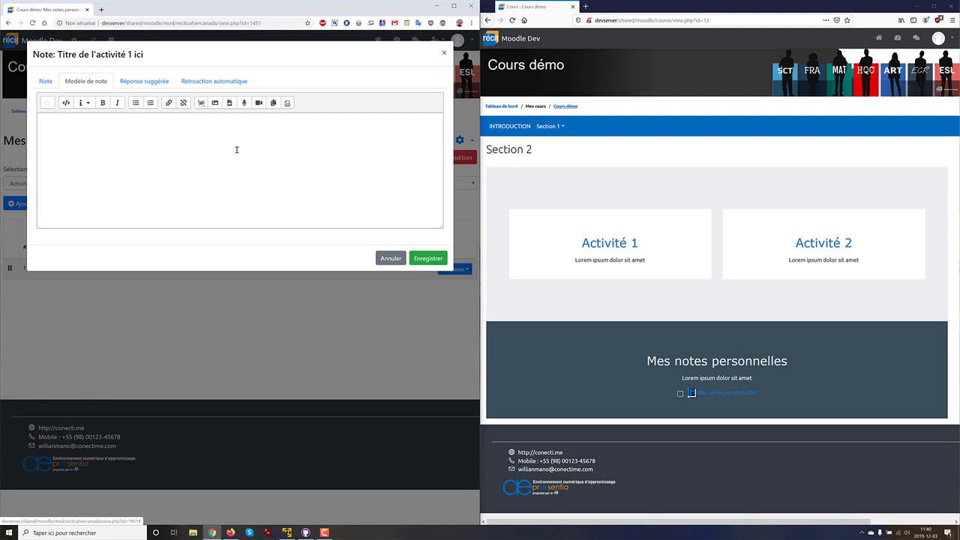
left_click(150, 80)
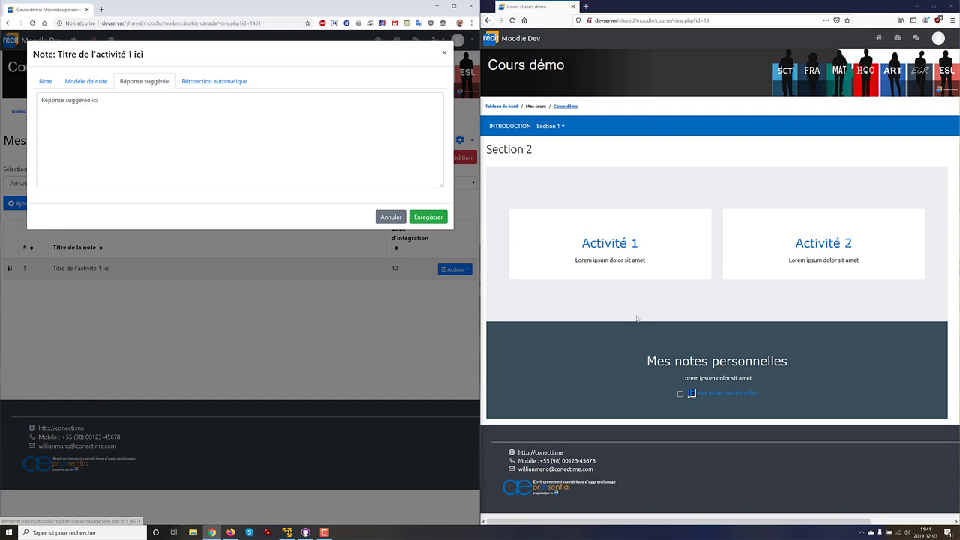
left_click(607, 248)
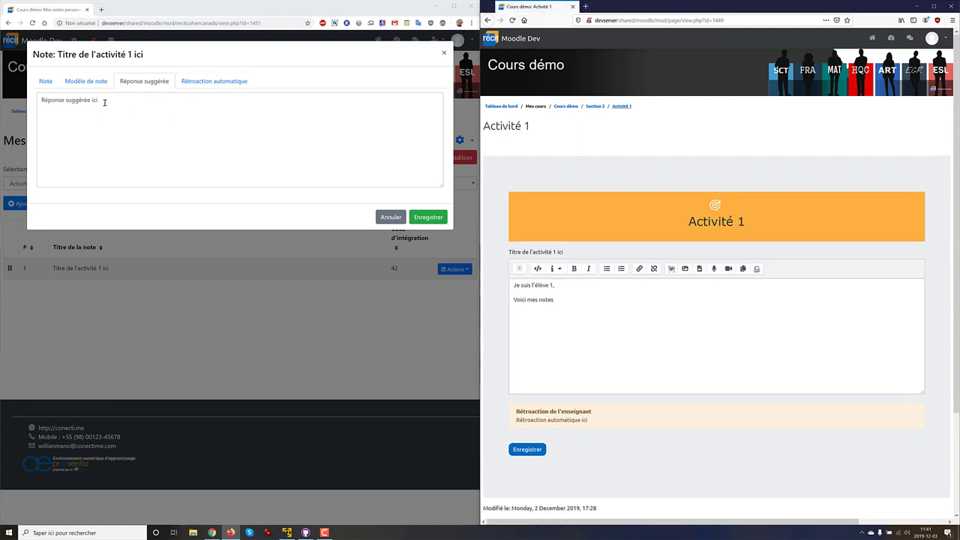
left_click(203, 83)
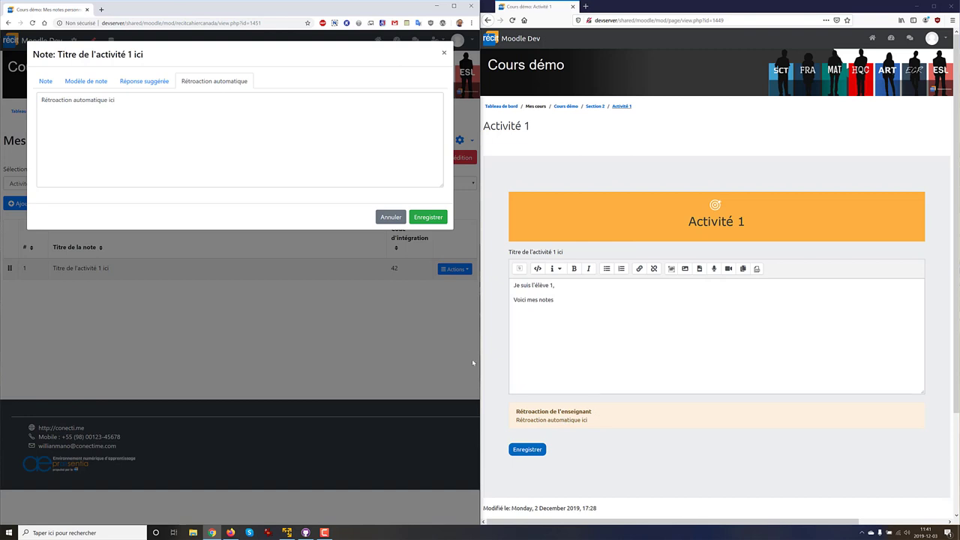
left_click(390, 217)
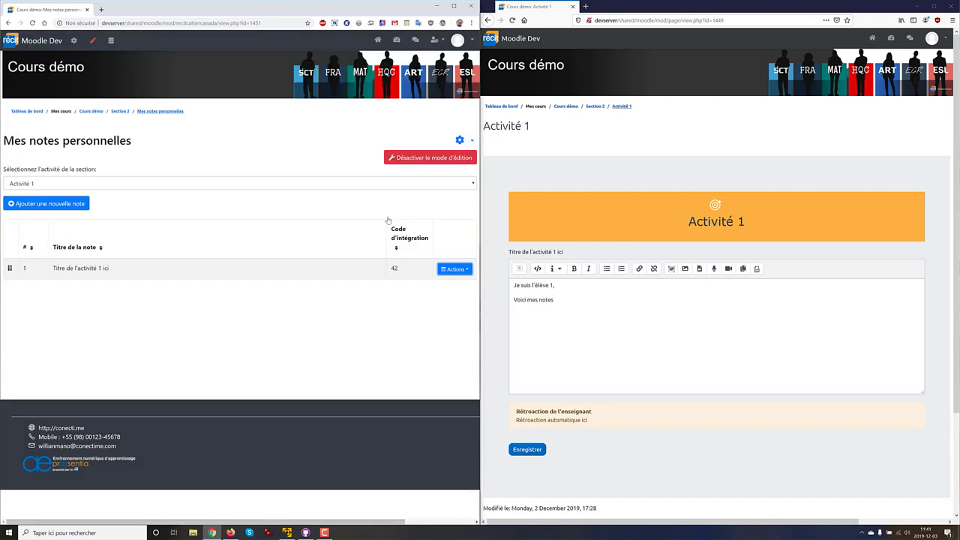
- Add a new note assigned to Activité 2 with the title "Titre de l'activité 2"
left_click(47, 204)
left_click(61, 113)
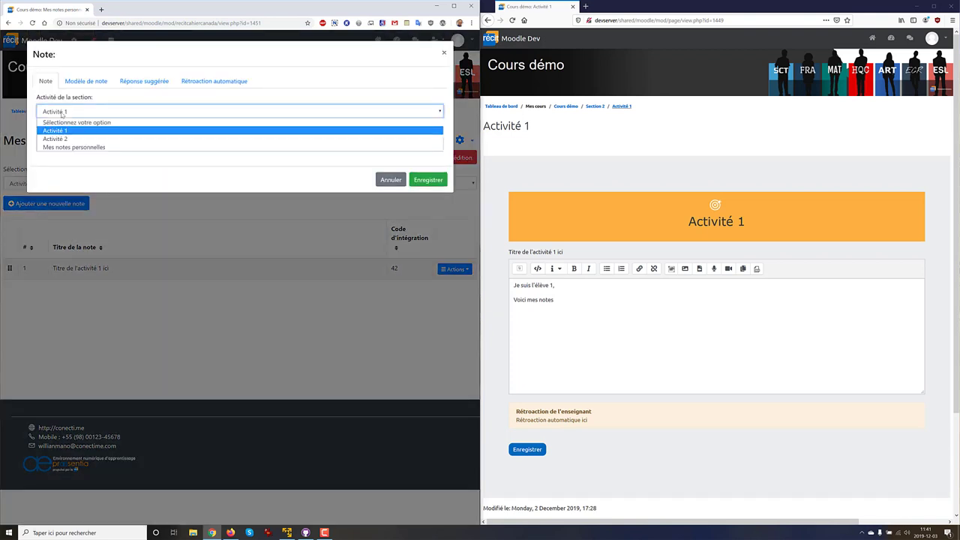
left_click(70, 140)
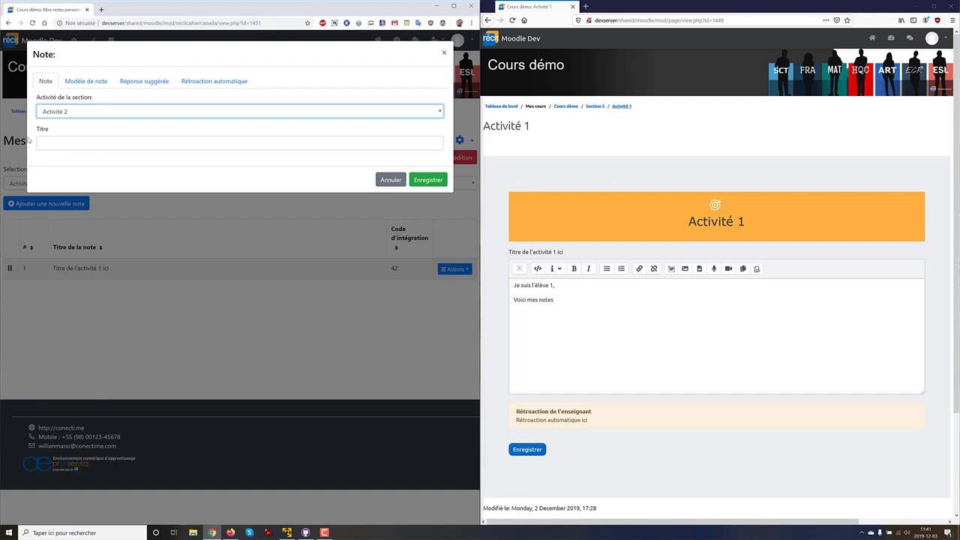
left_click(42, 143)
type("T")
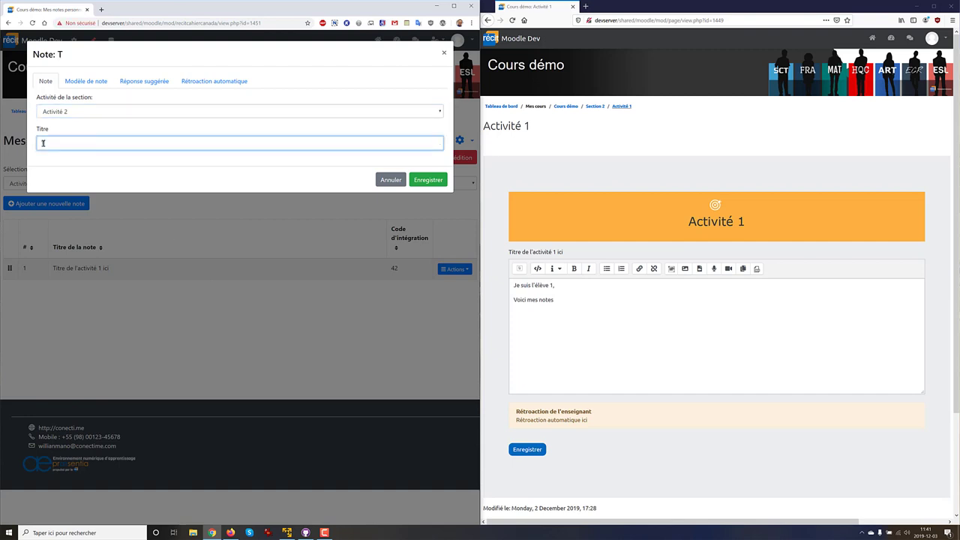
type("itre de l'activité 2")
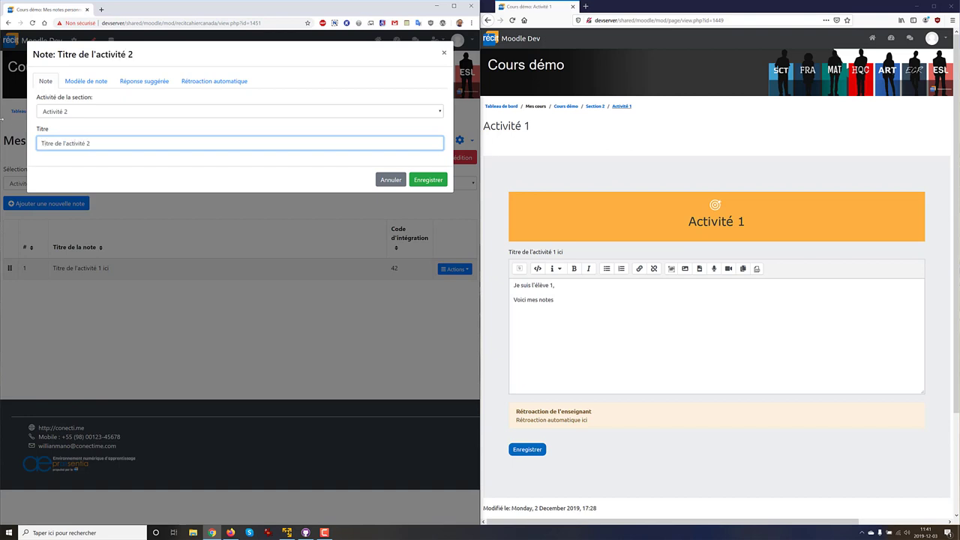
- Enter "Rédige un commentaire" as the new note's template and save the note
left_click(80, 84)
left_click(62, 123)
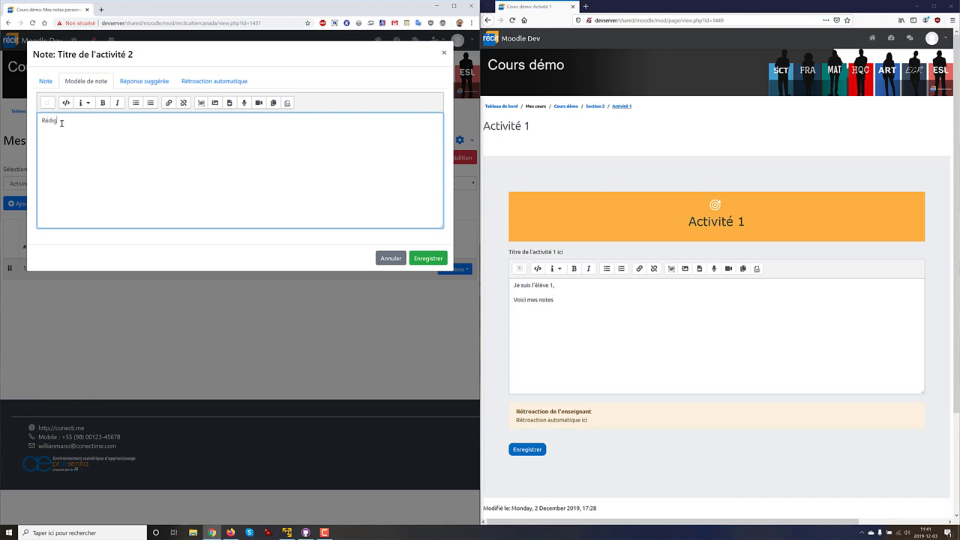
type("Rédiger un commentaire")
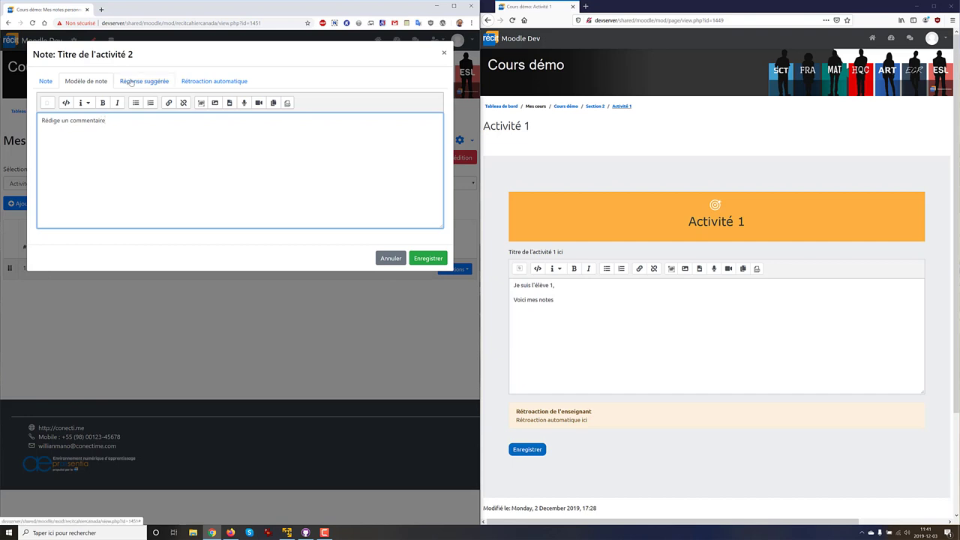
left_click(428, 258)
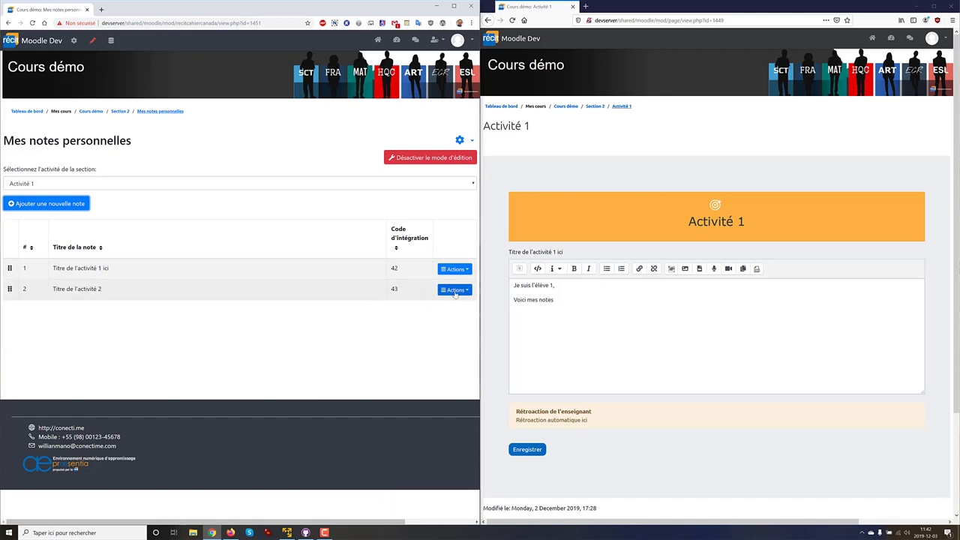
- Copy the integration code of the note "Titre de l'activité 2"
left_click(454, 291)
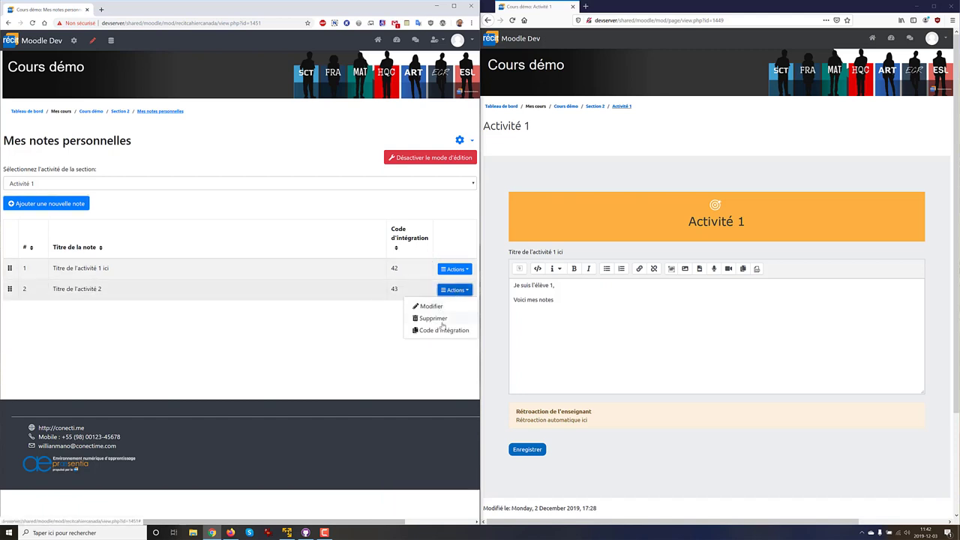
left_click(445, 333)
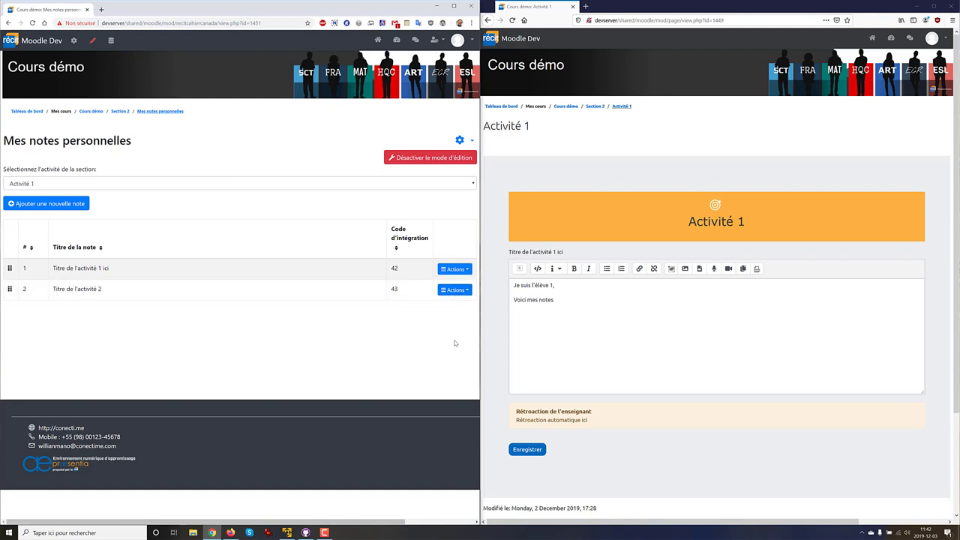
left_click(452, 290)
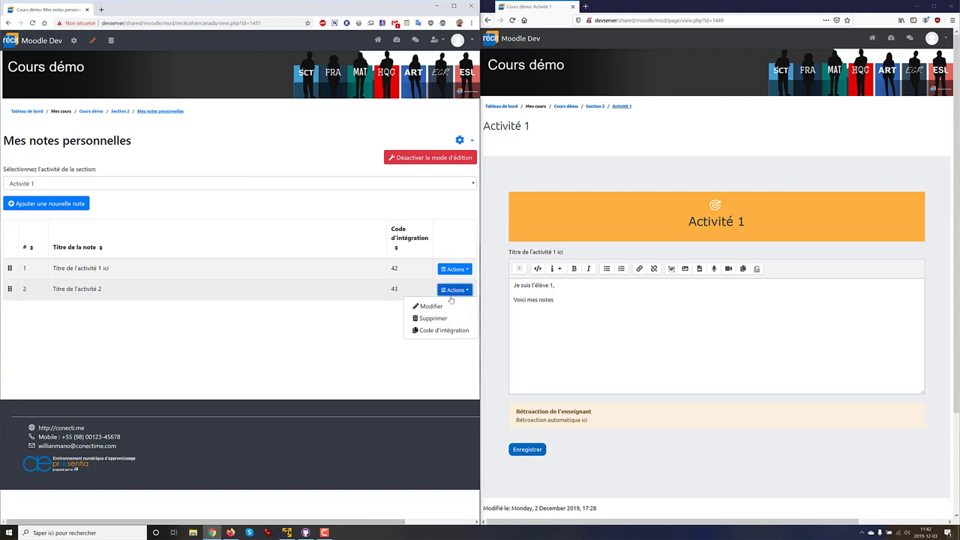
left_click(337, 321)
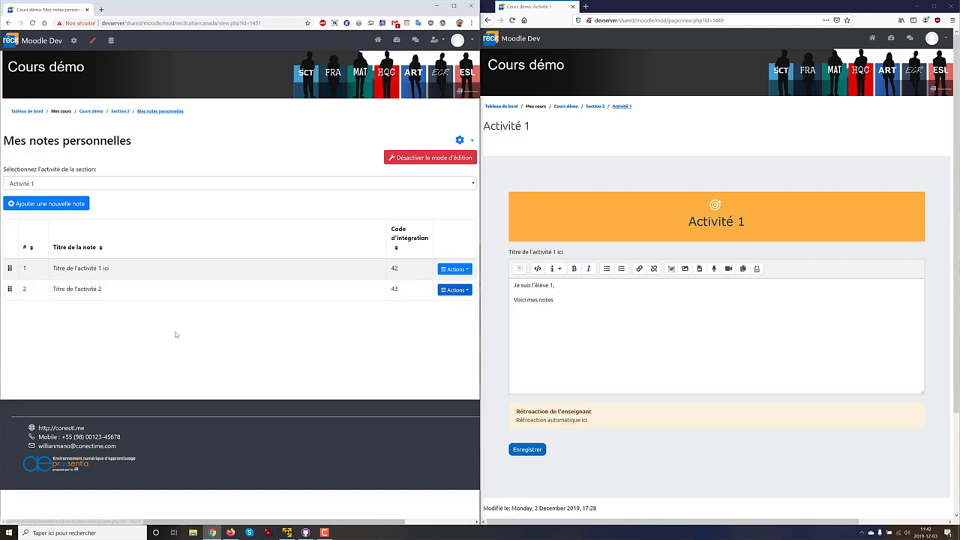
- Go back to Section 2 as the teacher and open the settings of the Activité 2 page
left_click(120, 111)
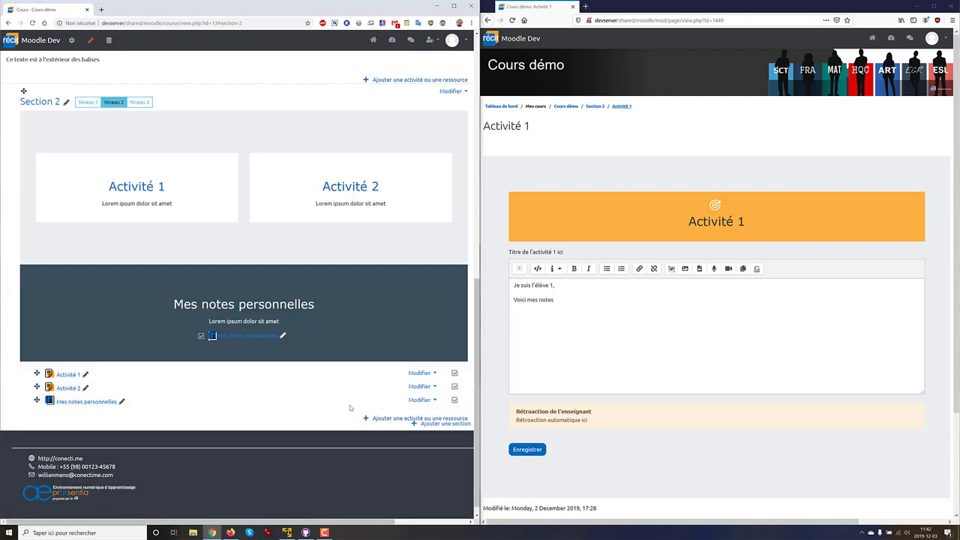
left_click(422, 387)
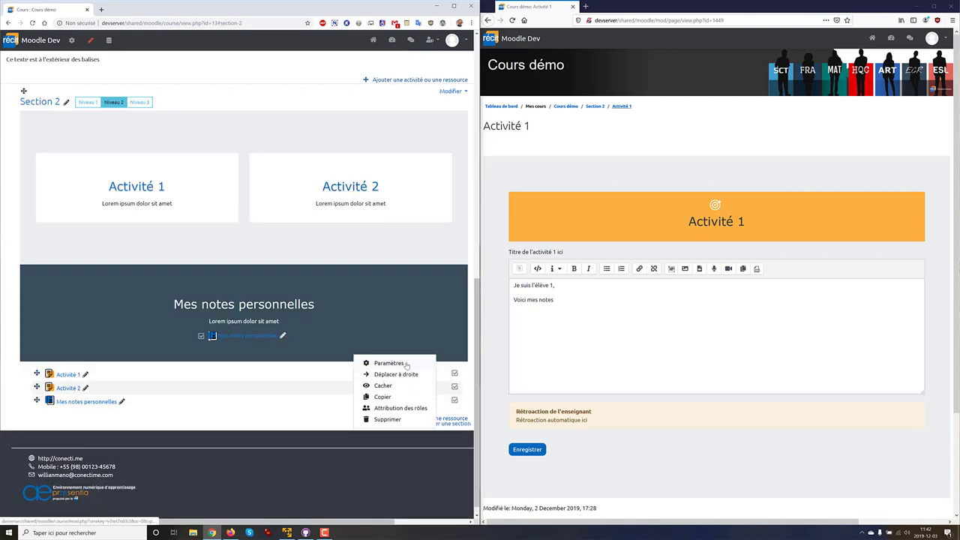
left_click(406, 365)
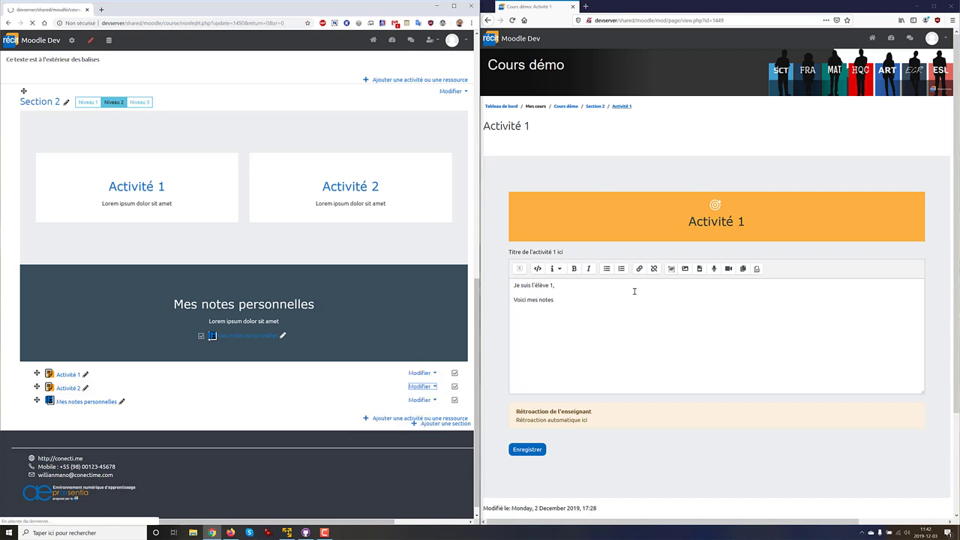
scroll(244, 376, "down", 1)
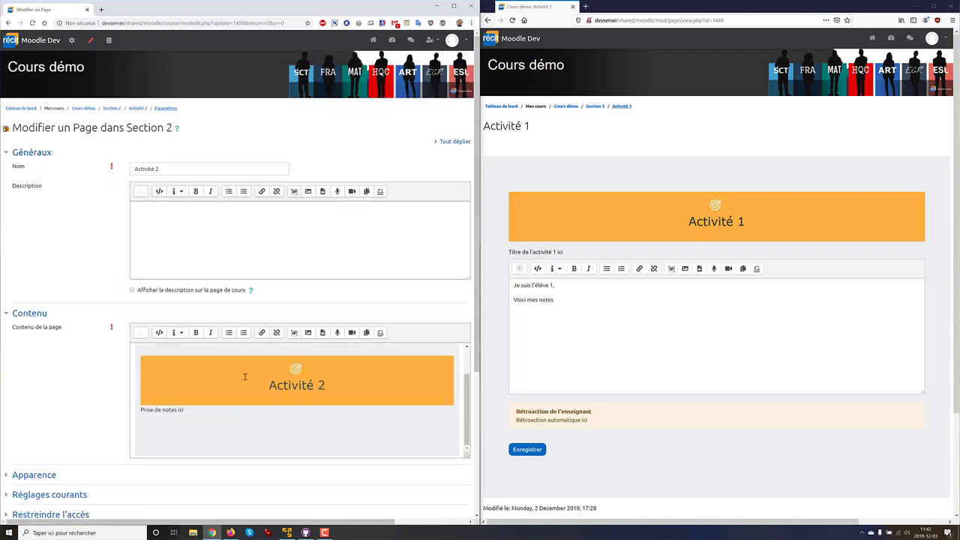
- Replace "Prise de notes ici" in the page content with the copied integration code as plain text, then save and display the page
left_click_drag(187, 411, 139, 411)
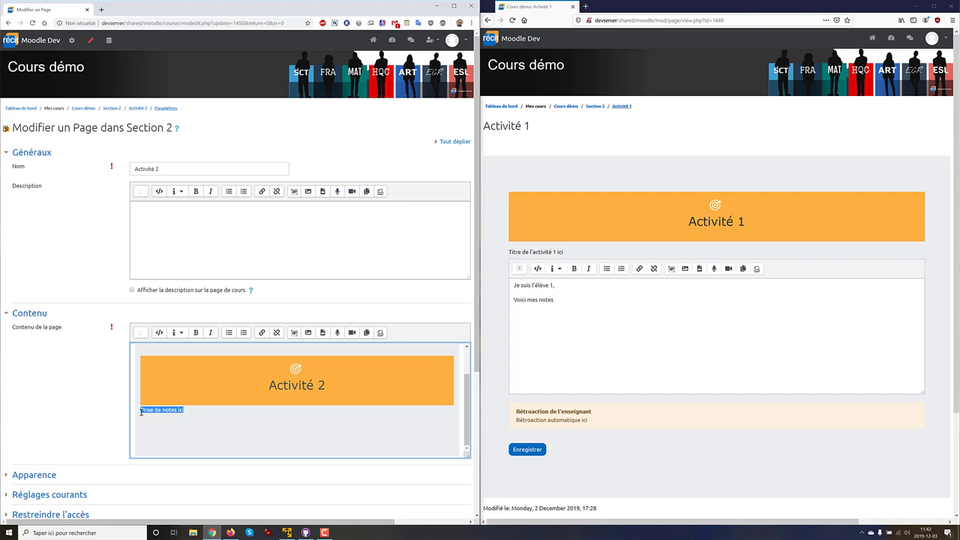
right_click(145, 411)
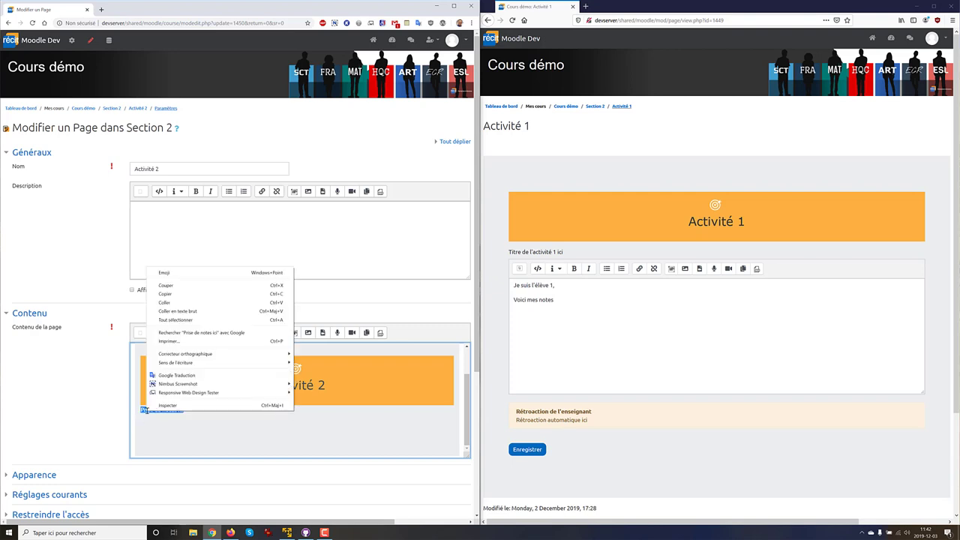
left_click(174, 312)
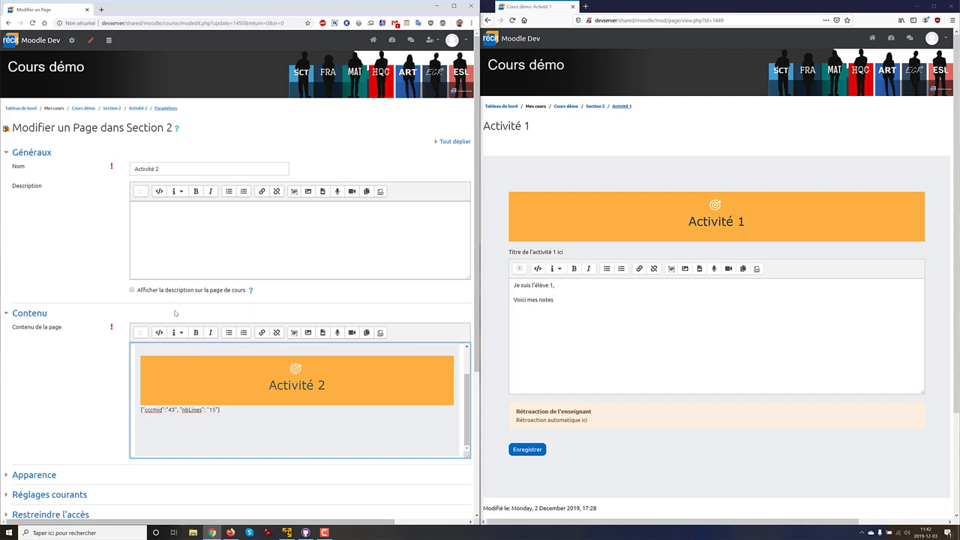
scroll(84, 374, "down", 3)
left_click(237, 408)
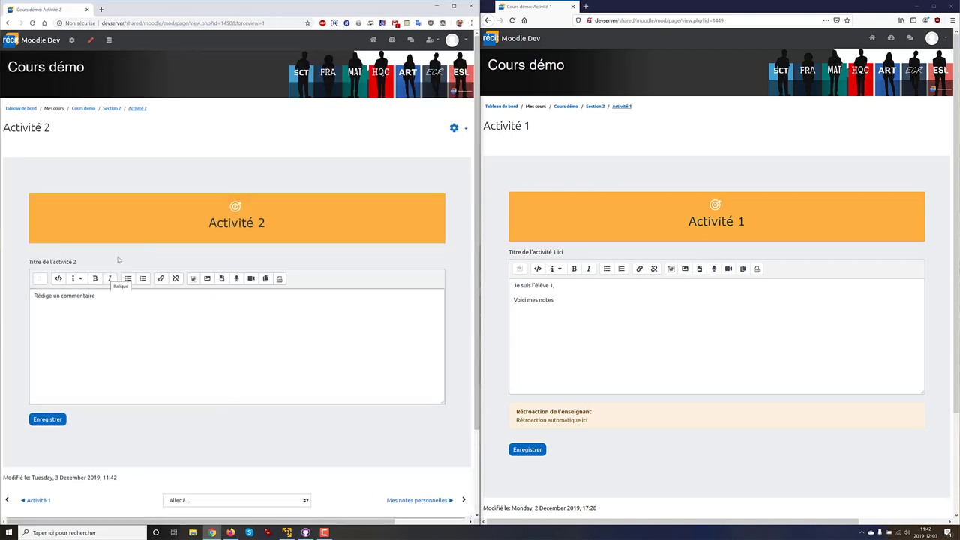
- Switch to the student's browser window and open Activité 2 from Section 2
left_click(594, 107)
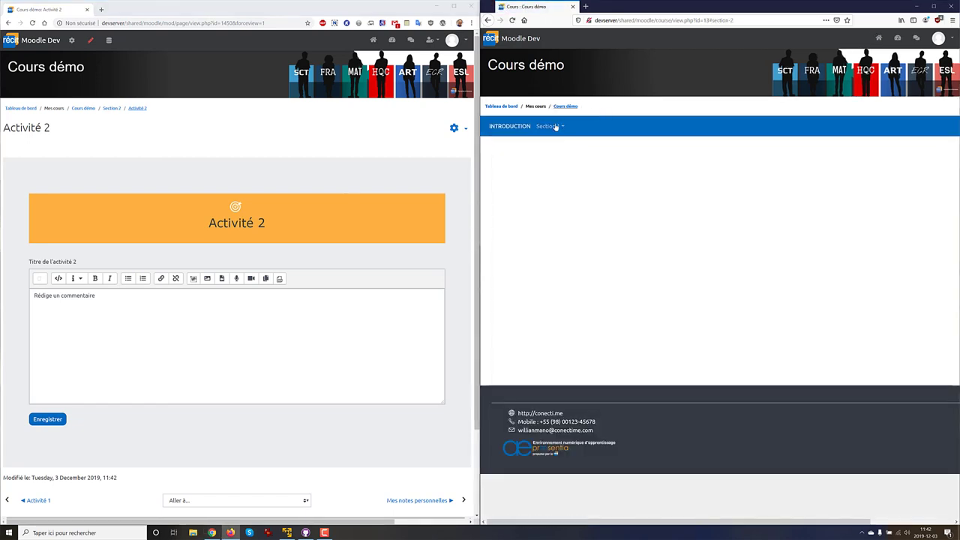
left_click(550, 125)
left_click(553, 142)
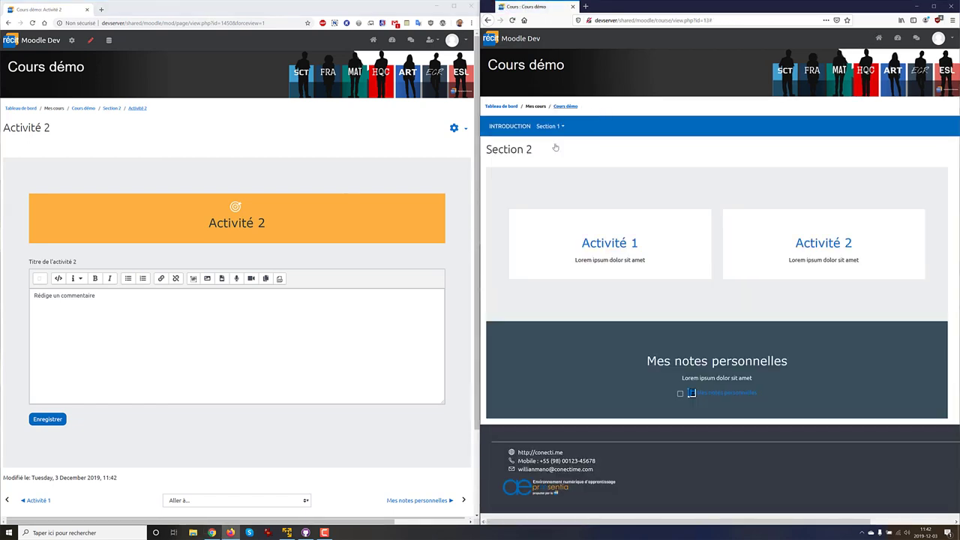
left_click(812, 244)
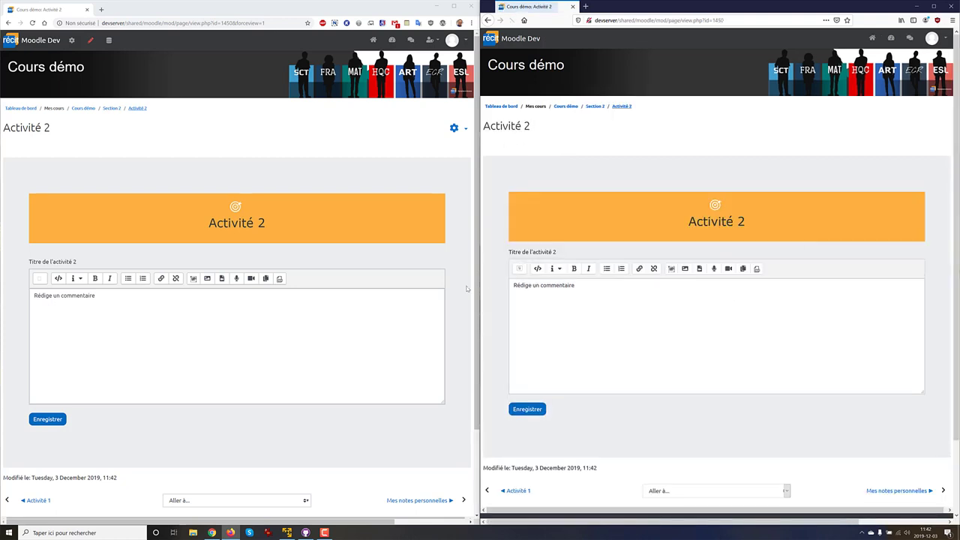
- Add the line "Mon commentaire est ici" to the student's Activité 2 note and save it
left_click(603, 292)
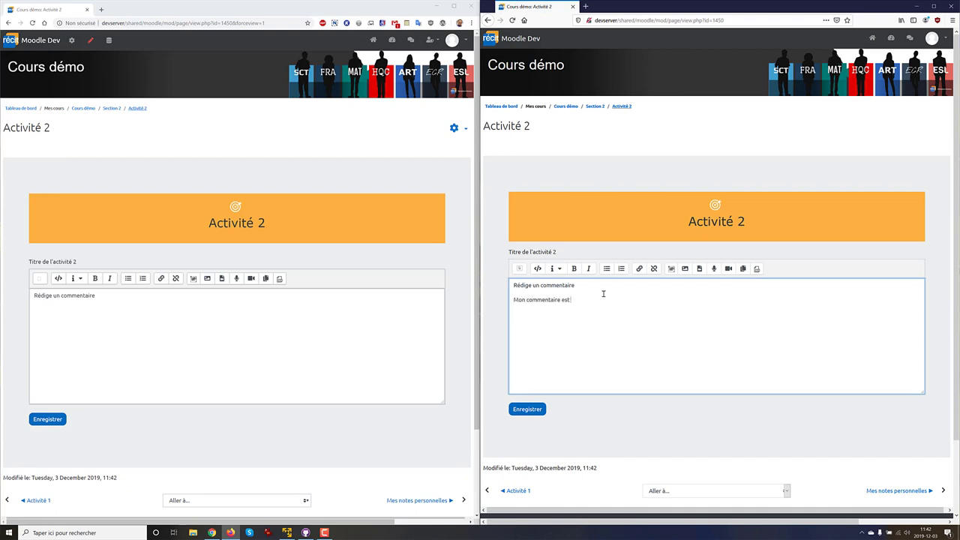
left_click(532, 410)
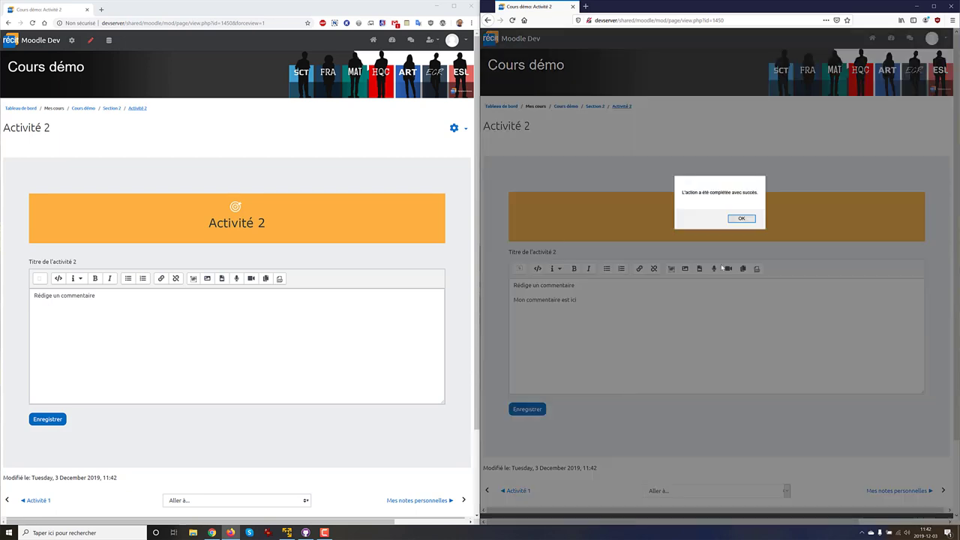
left_click(741, 219)
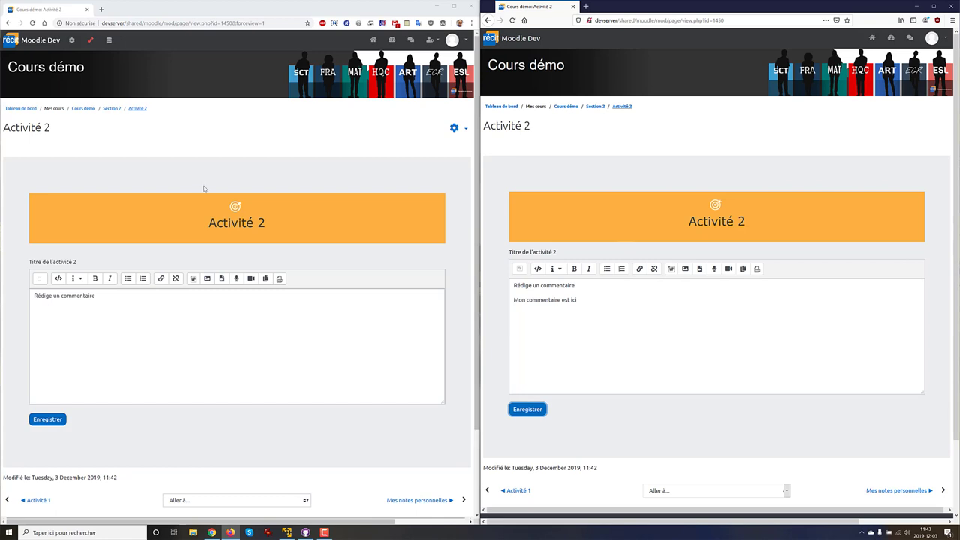
- Open Mes notes personnelles in the teacher's window and list the student's notes for the group "na"
left_click(111, 108)
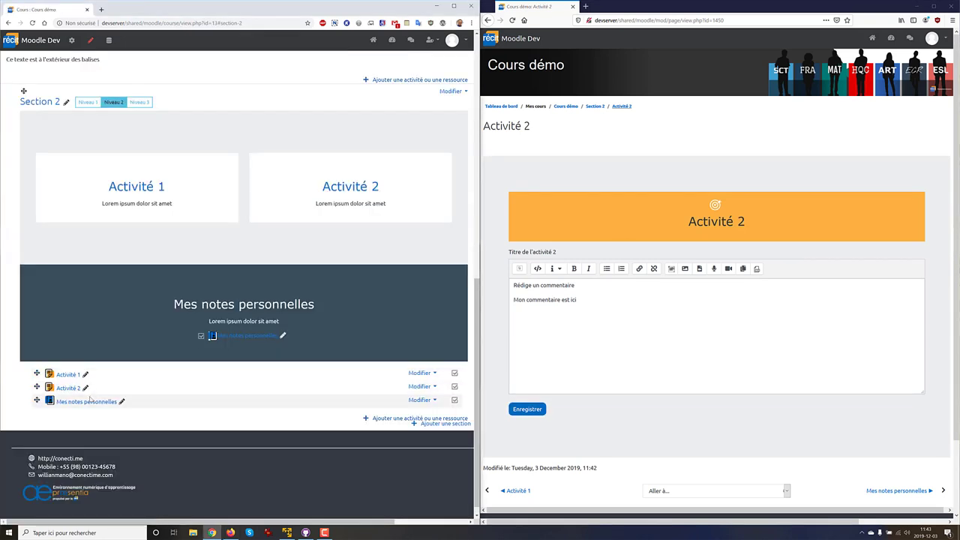
left_click(90, 401)
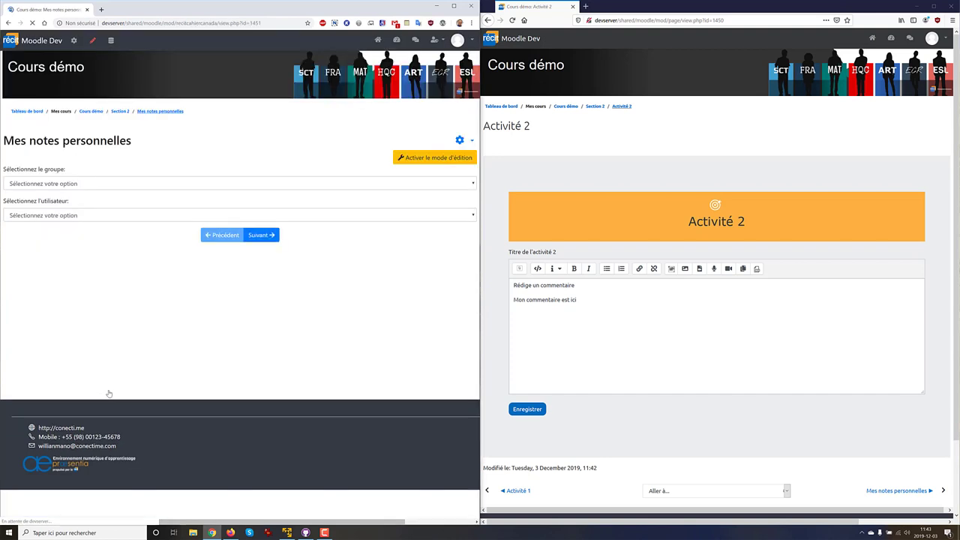
left_click(93, 183)
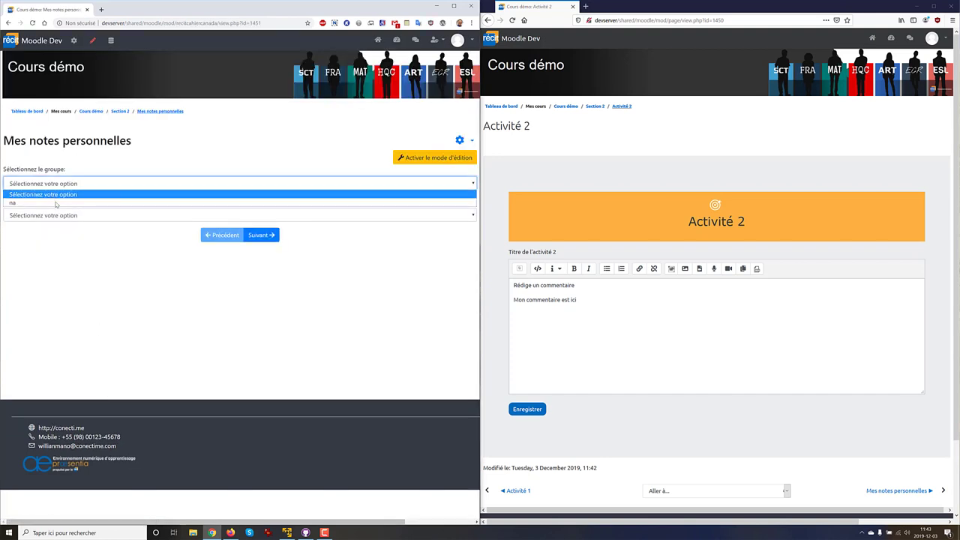
left_click(56, 203)
left_click(60, 215)
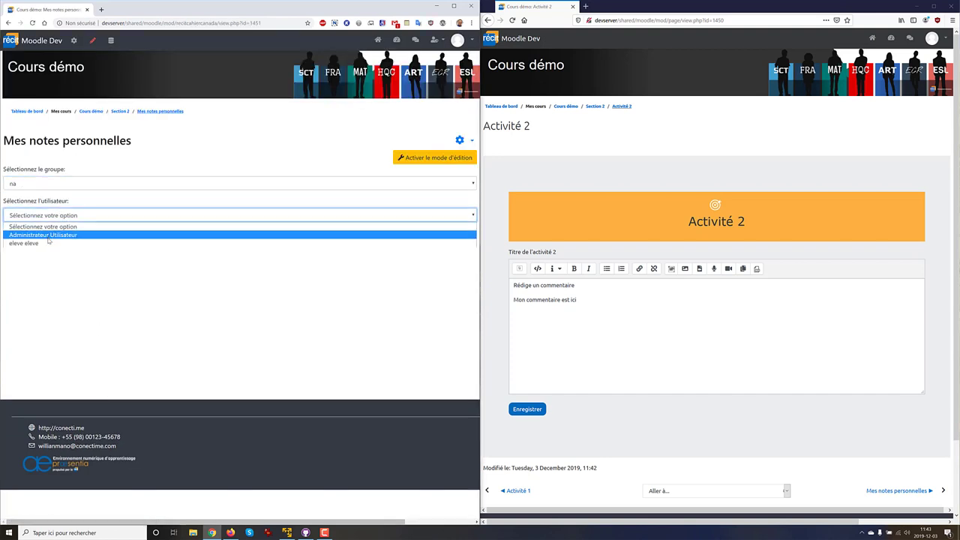
left_click(50, 243)
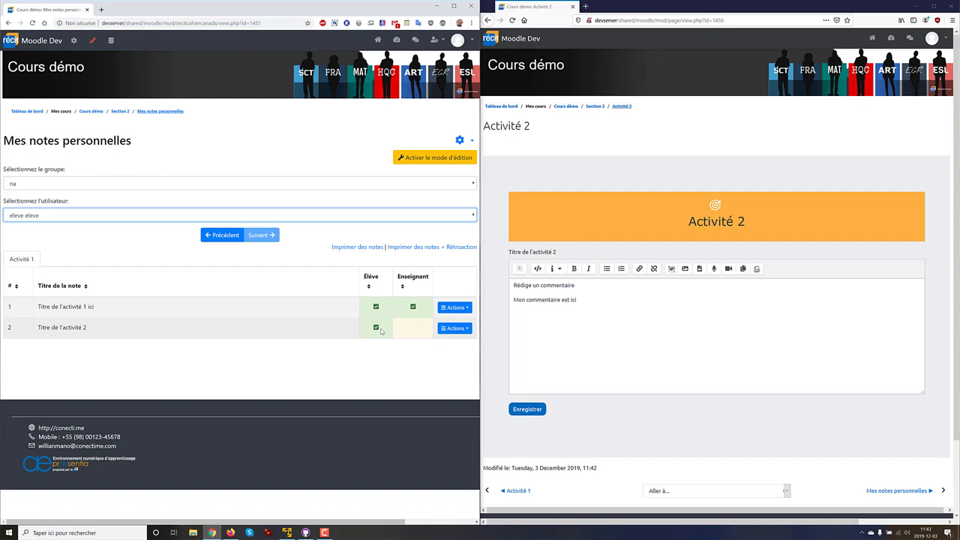
- Enter "Bravo!" as teacher feedback on the student's "Titre de l'activité 2" note and save it
left_click(90, 333)
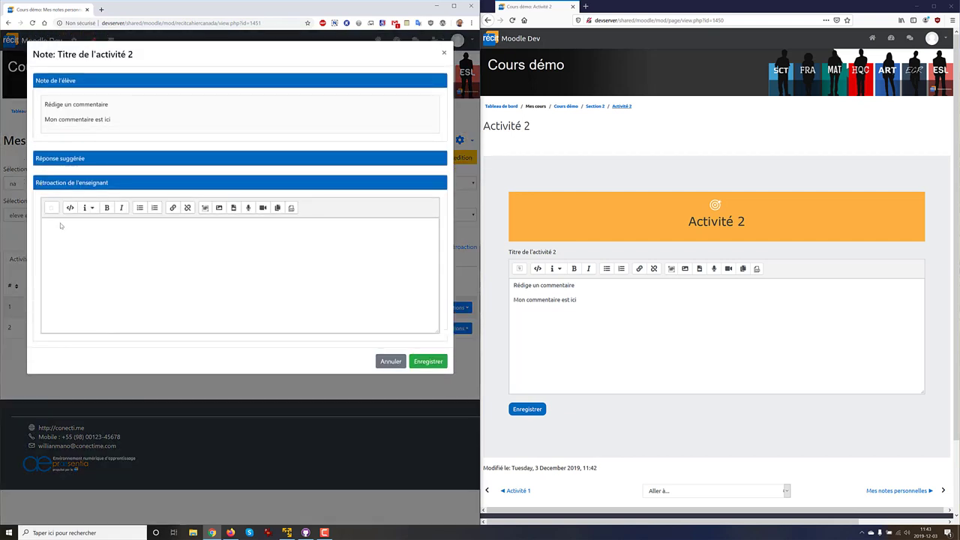
left_click(70, 236)
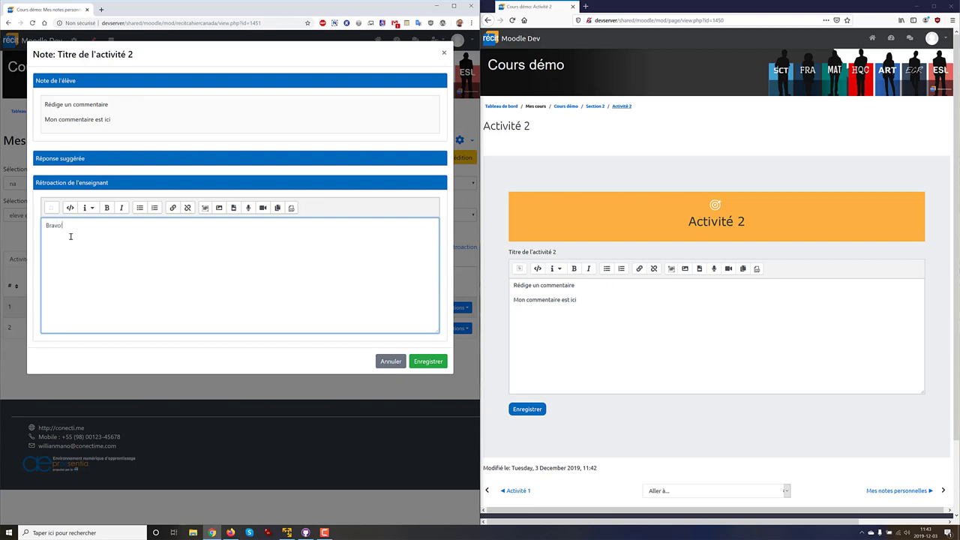
left_click(427, 362)
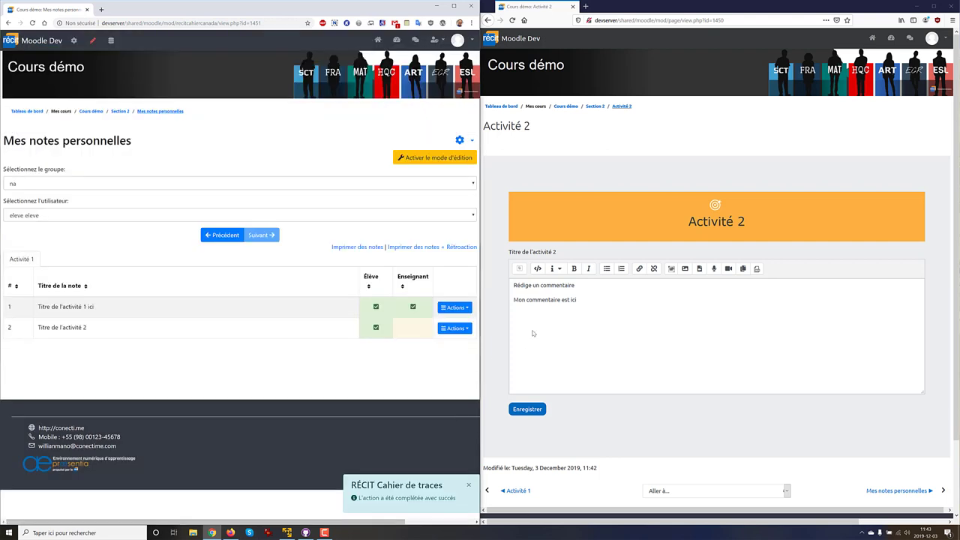
- Open Mes notes personnelles from Section 2 as the student and generate the printable report of notes with feedback
left_click(595, 108)
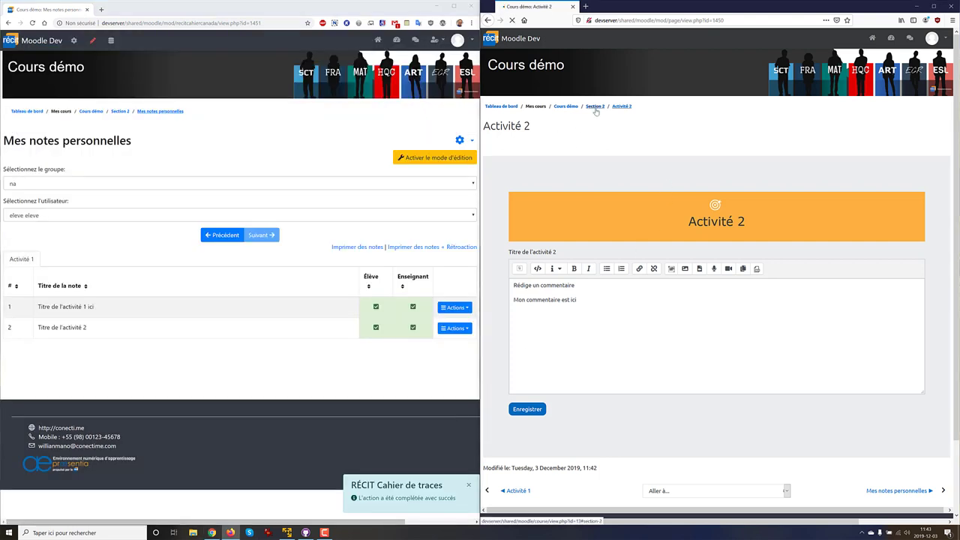
left_click(564, 127)
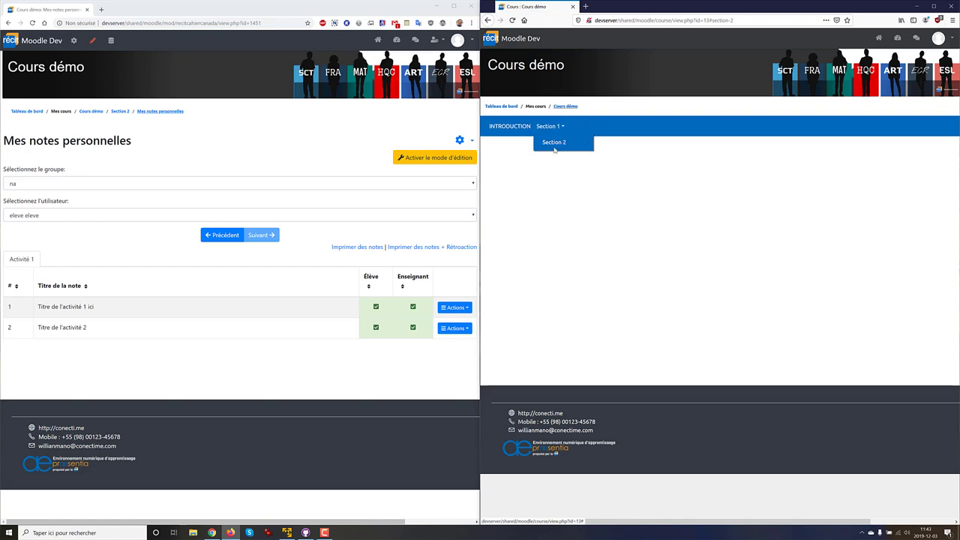
left_click(552, 146)
left_click(723, 394)
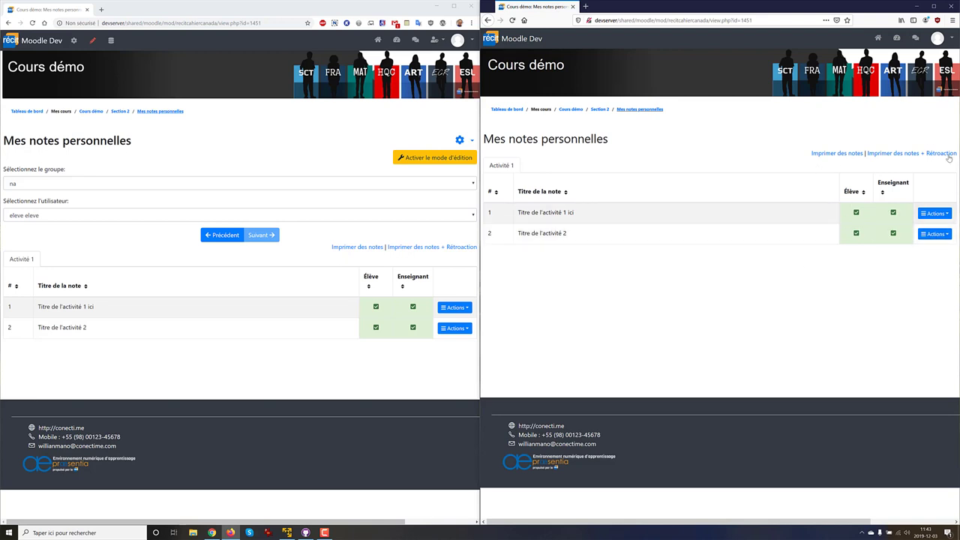
left_click(922, 152)
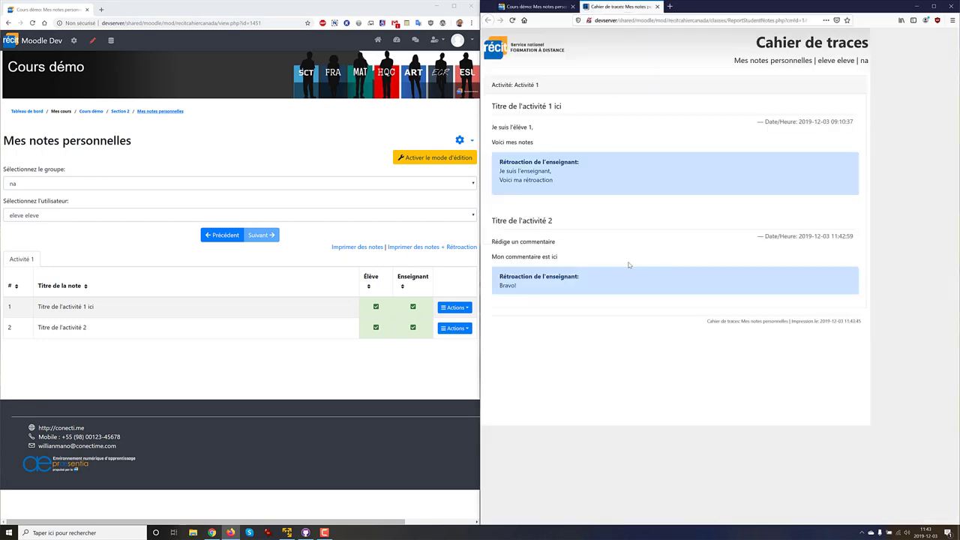